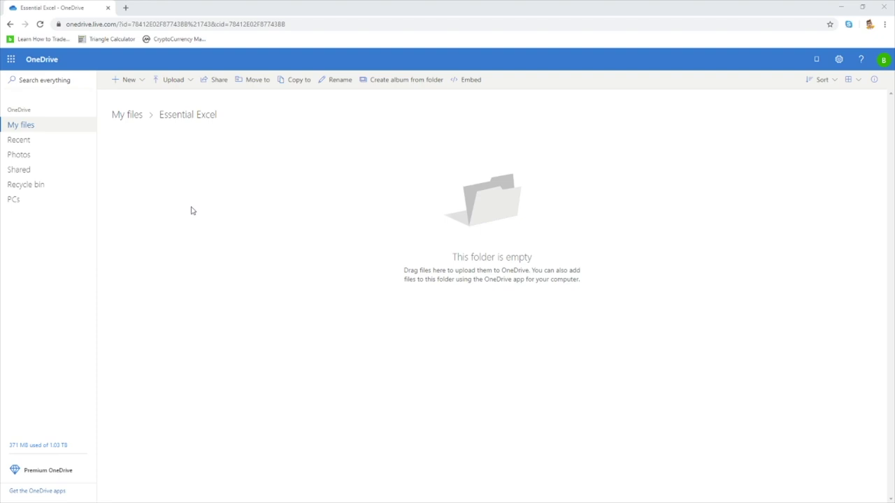
# - Create a new Forms survey in the Essential Excel folder, check its responses page and return to the questions
pyautogui.click(141, 82)
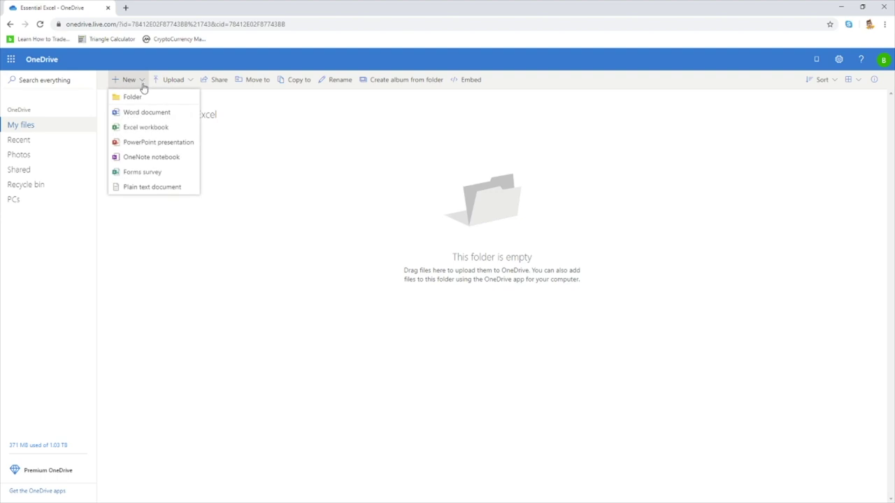
pyautogui.click(148, 174)
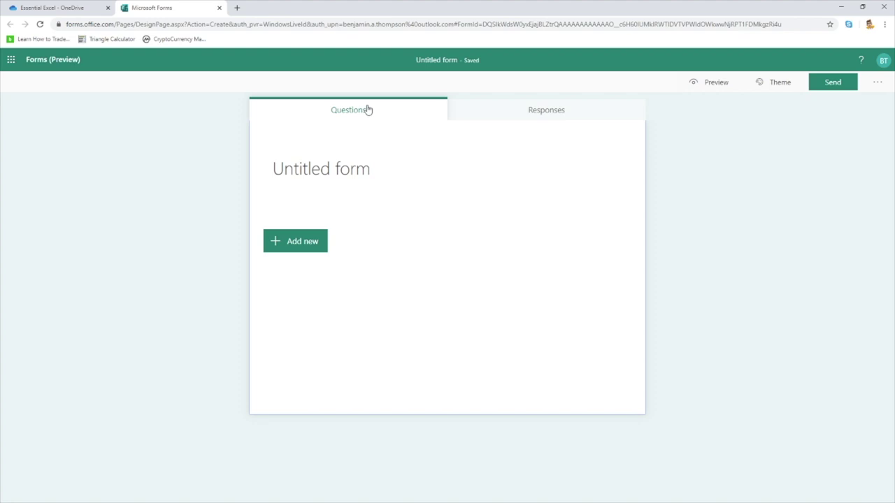
pyautogui.click(513, 116)
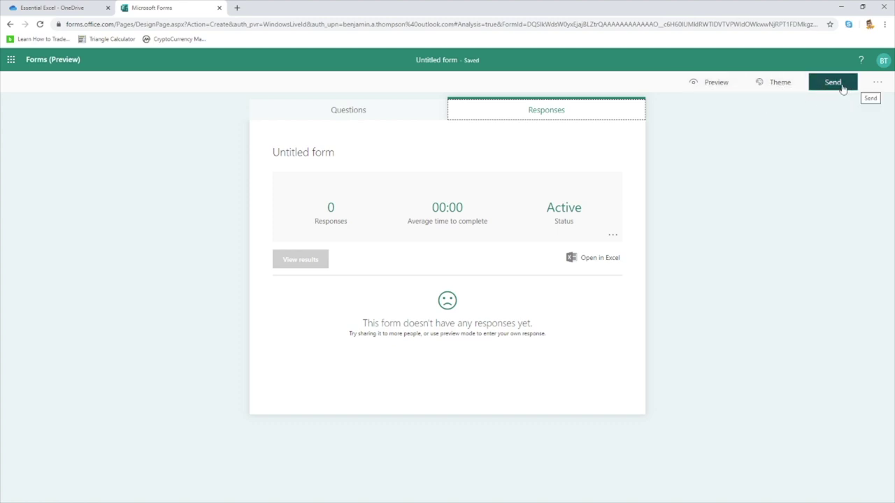
pyautogui.click(359, 117)
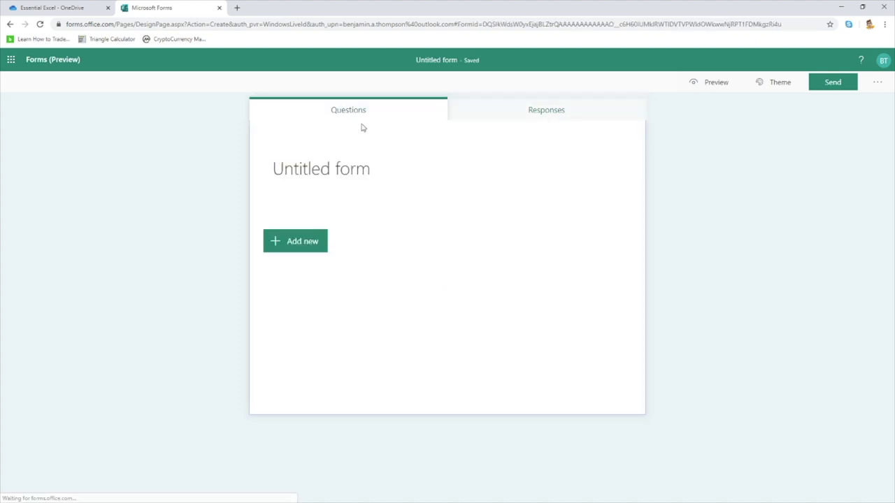
# - Title the form "Example Survey" and enter the description "Please use this form to submit your information."
pyautogui.click(335, 167)
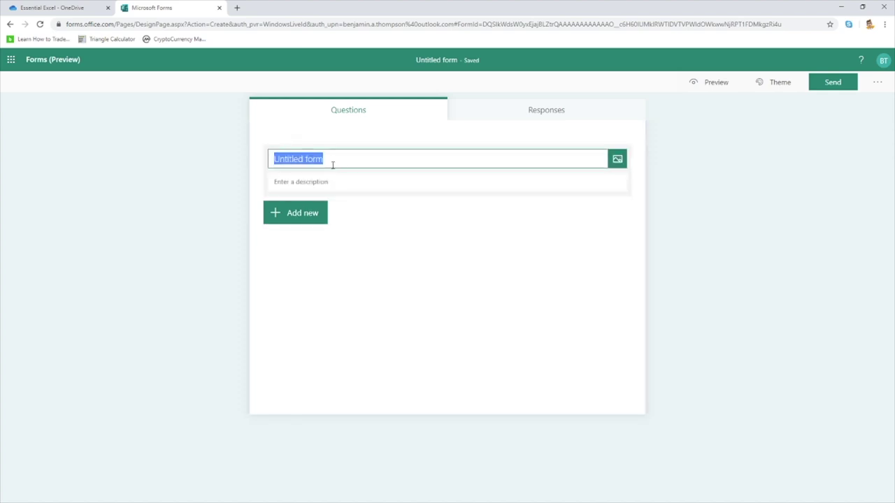
pyautogui.write('Example Survey')
pyautogui.click(305, 185)
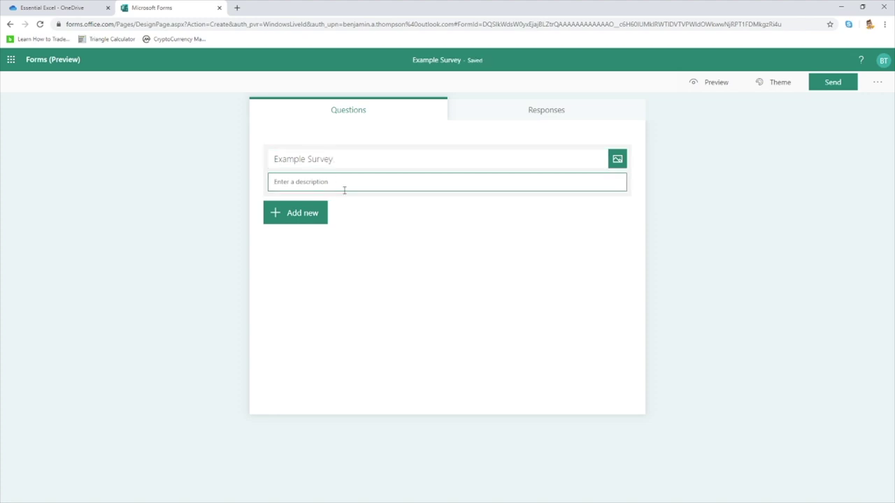
pyautogui.write('Please use this form to submit your information')
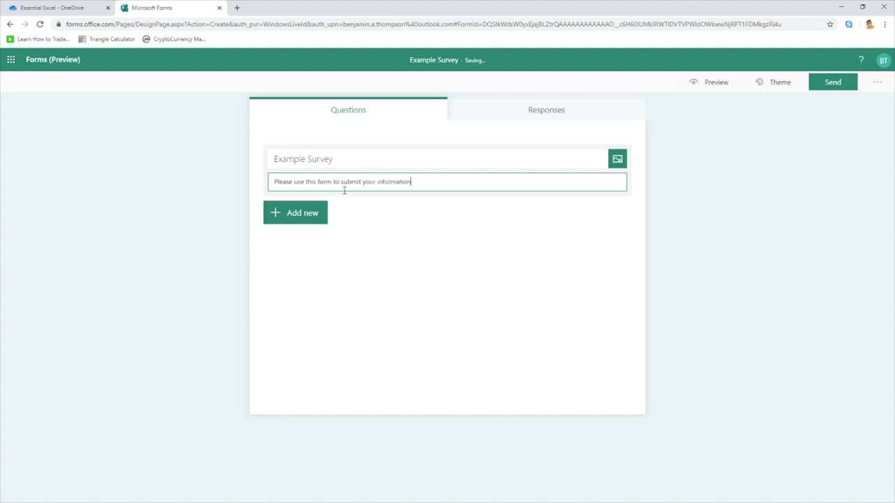
pyautogui.write('.')
# - Search Bing images for "beach" and add the 1400x935 palm-beach picture to the form's header
pyautogui.click(620, 159)
pyautogui.click(692, 143)
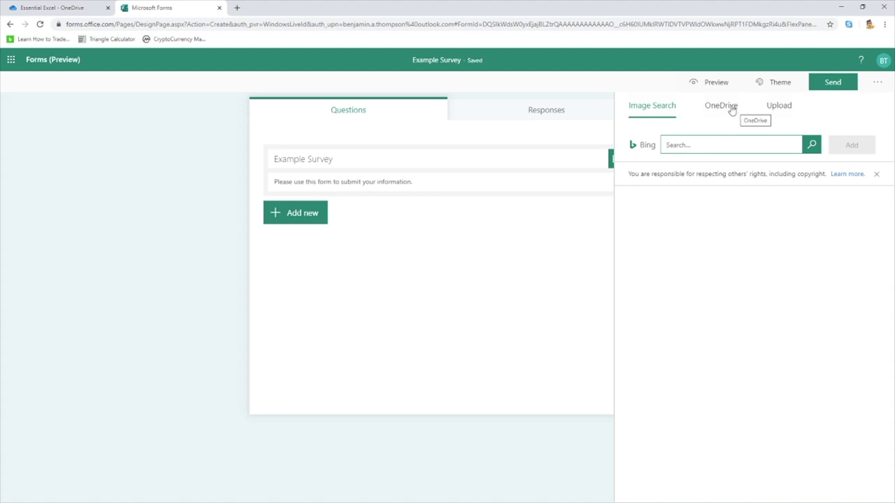
pyautogui.click(672, 143)
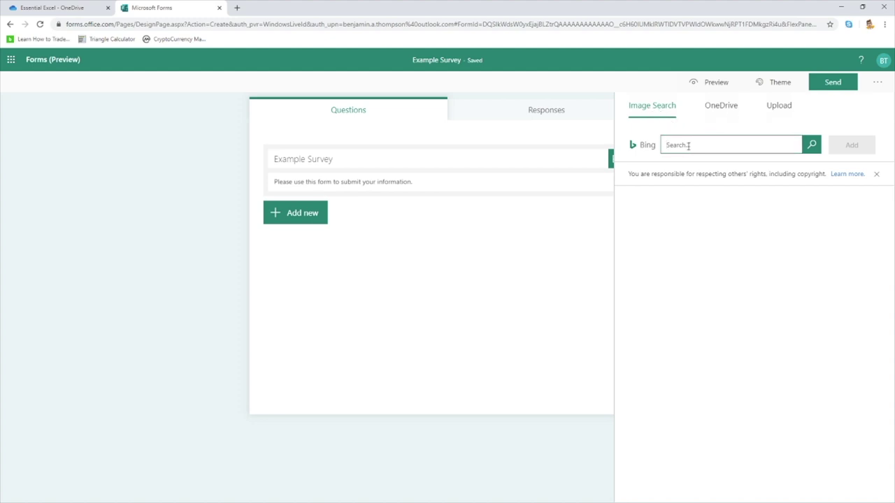
pyautogui.write('beach')
pyautogui.press('Return')
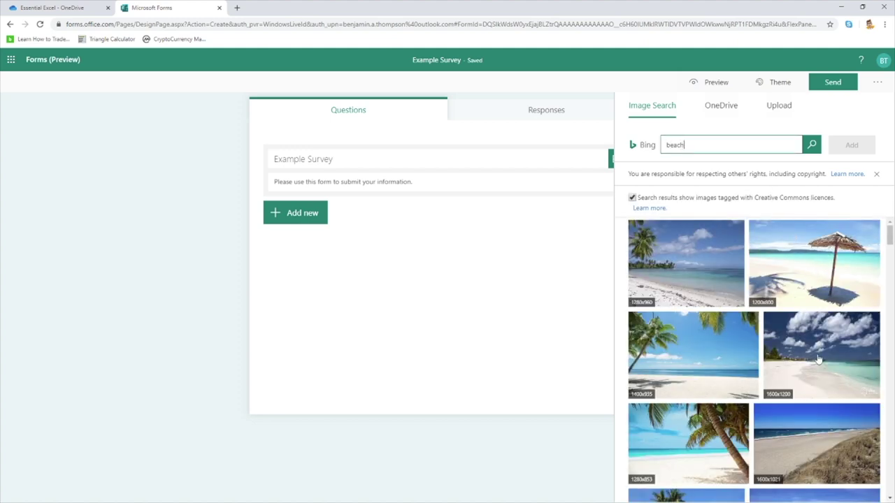
pyautogui.click(721, 364)
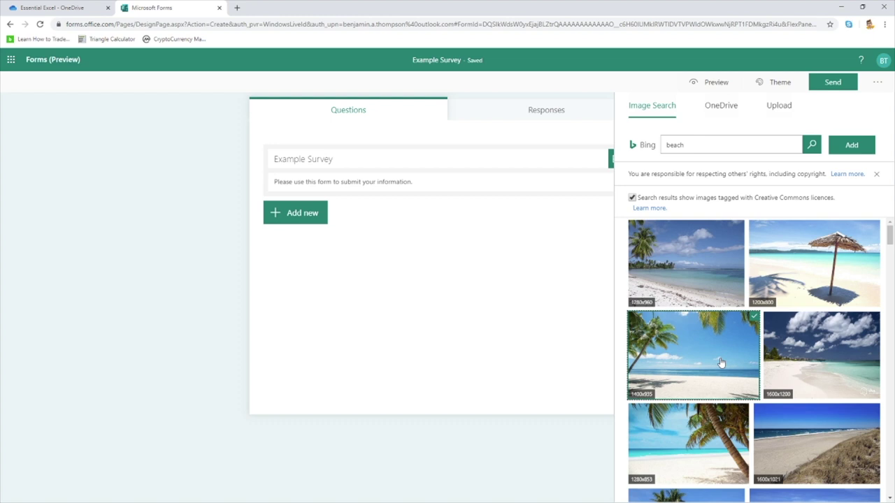
pyautogui.click(841, 156)
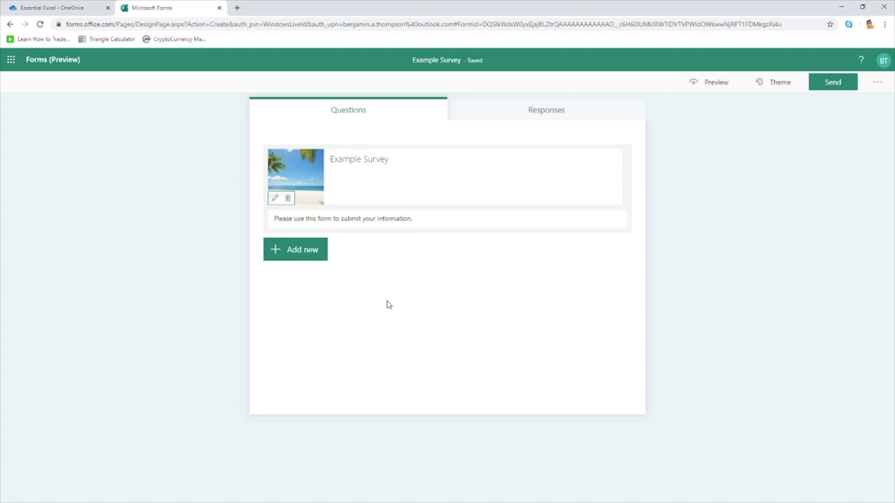
# - Add a text question titled "Name", try the long answer option, and make the question a required short answer
pyautogui.click(313, 253)
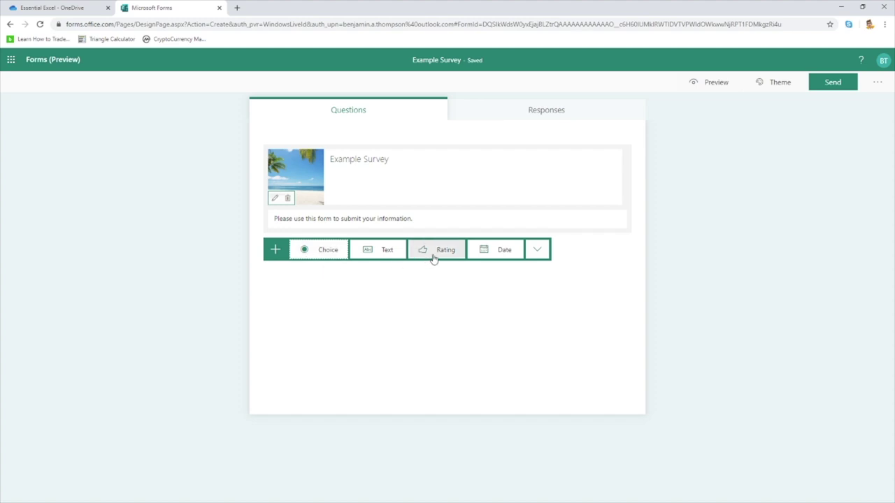
pyautogui.click(394, 253)
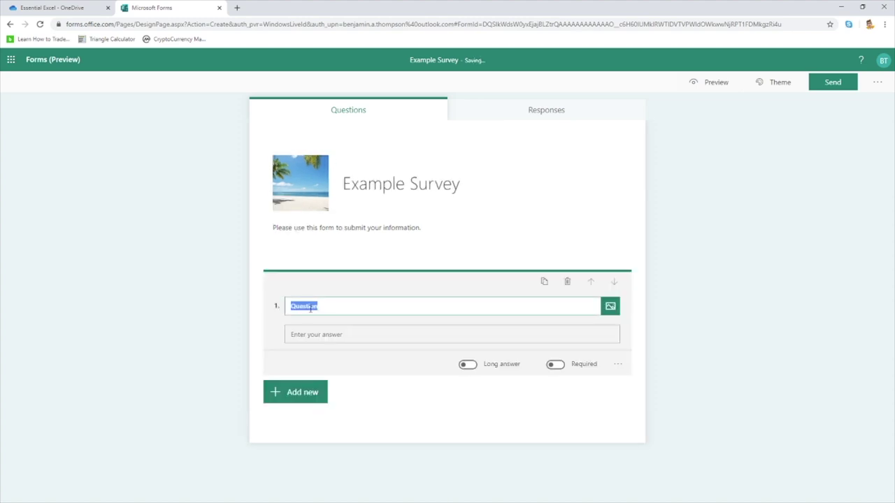
pyautogui.write('Name')
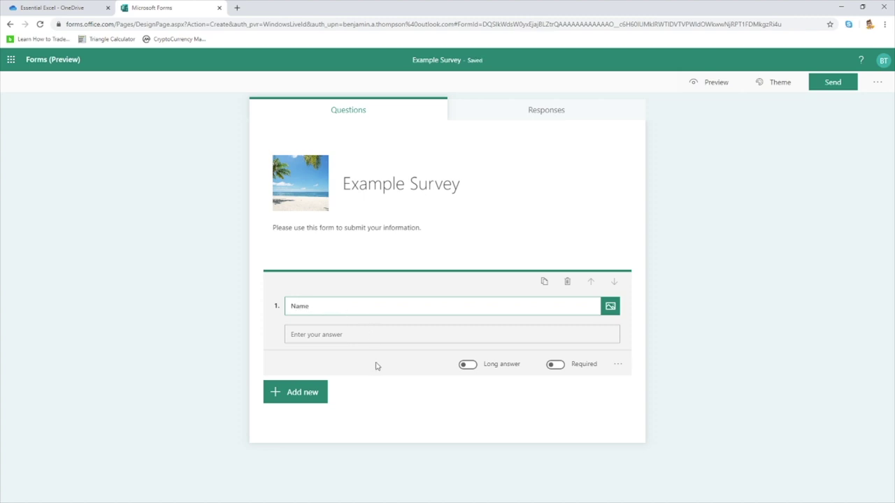
pyautogui.click(429, 368)
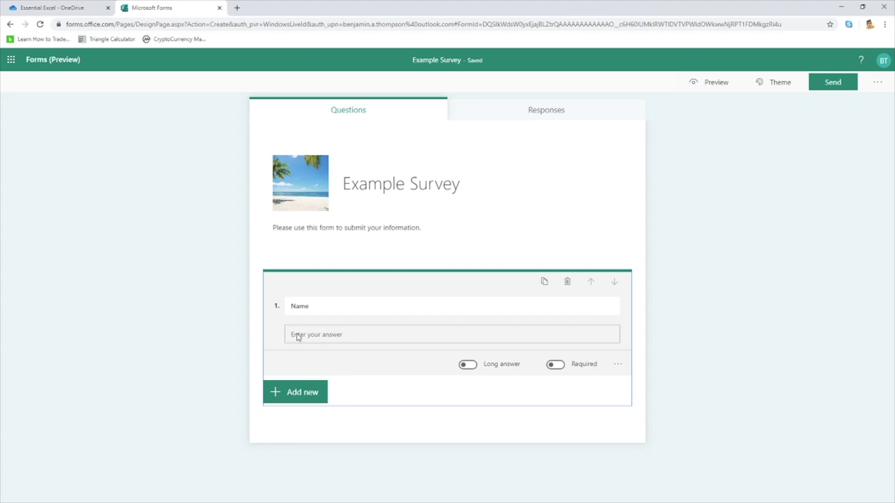
pyautogui.click(469, 365)
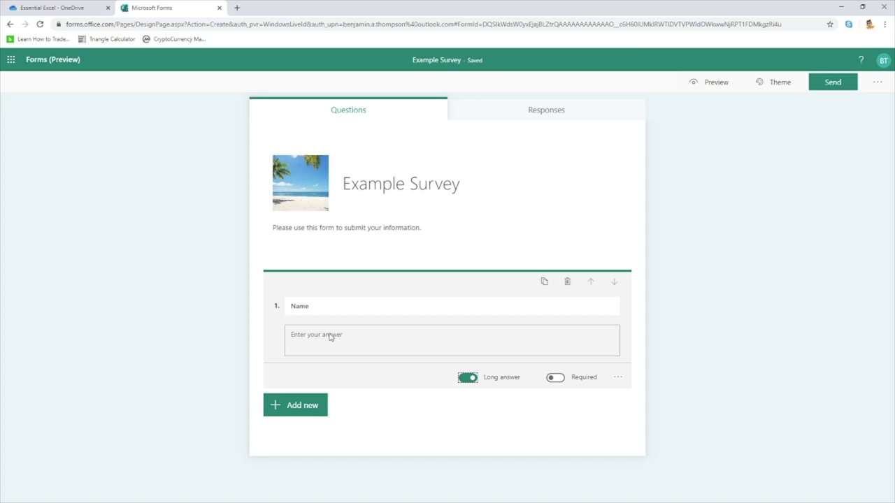
pyautogui.click(469, 381)
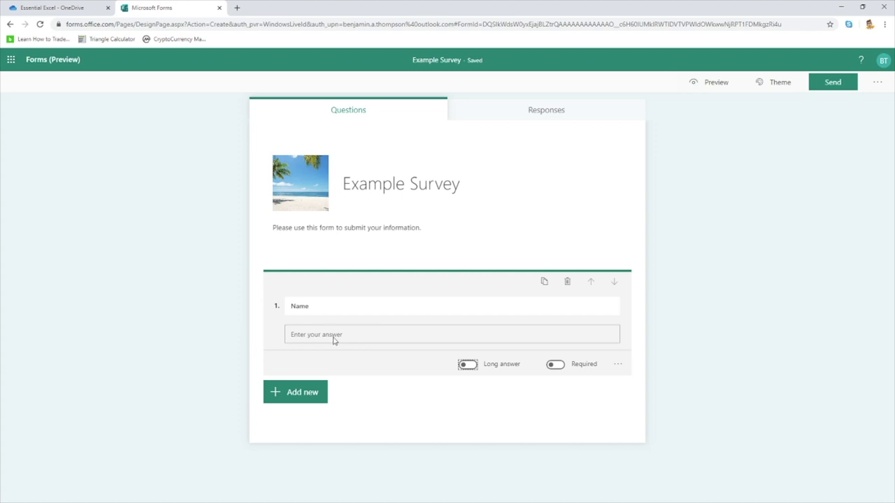
pyautogui.click(563, 365)
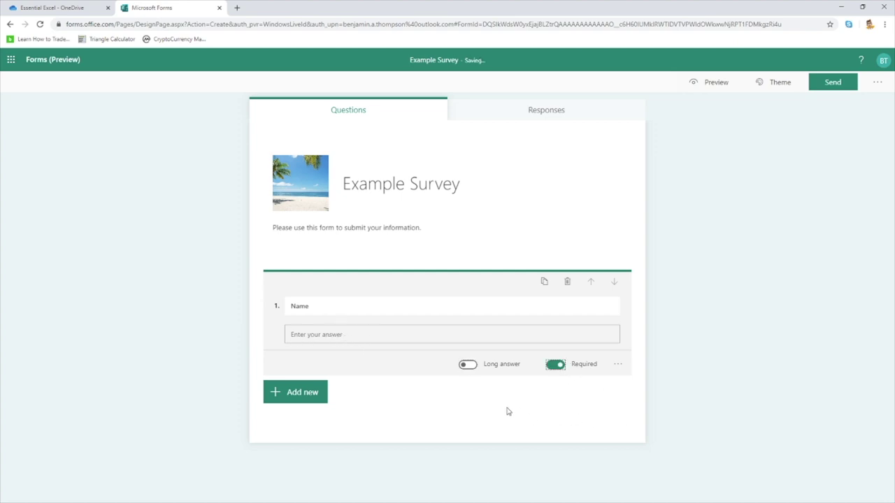
# - Add a date question titled "Date of Birth" below the Name question
pyautogui.click(299, 401)
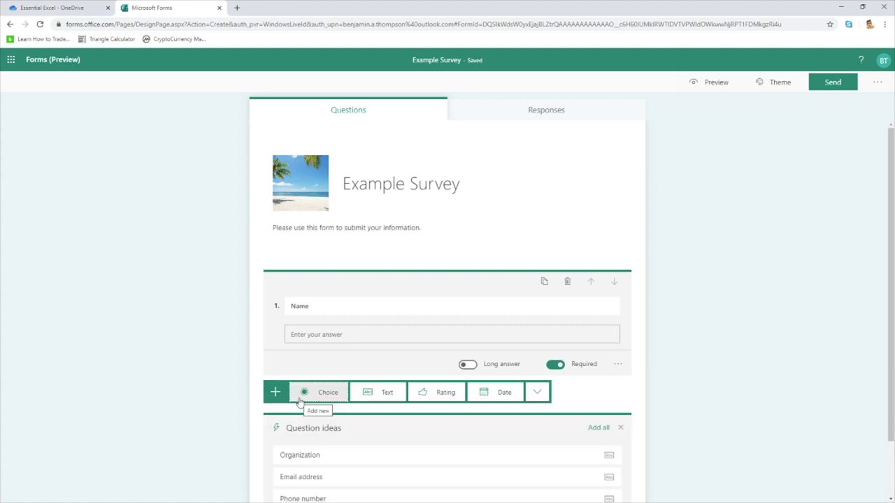
pyautogui.scroll(-1, 329, 364)
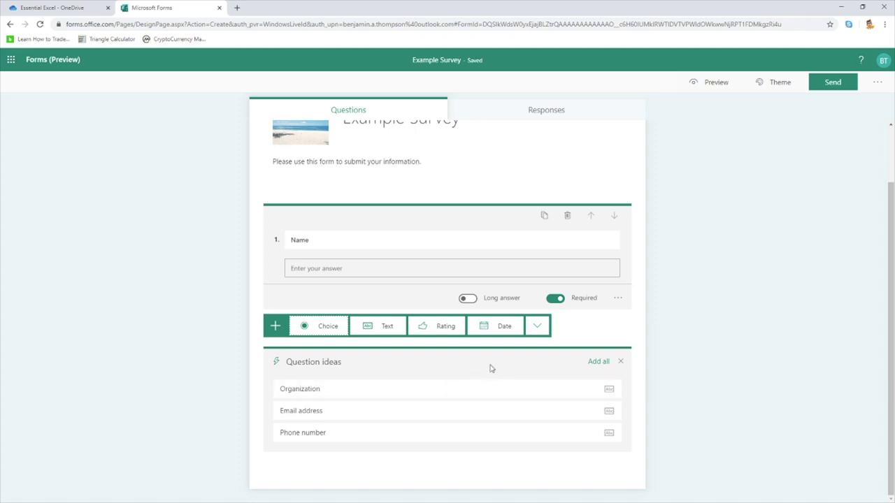
pyautogui.click(494, 332)
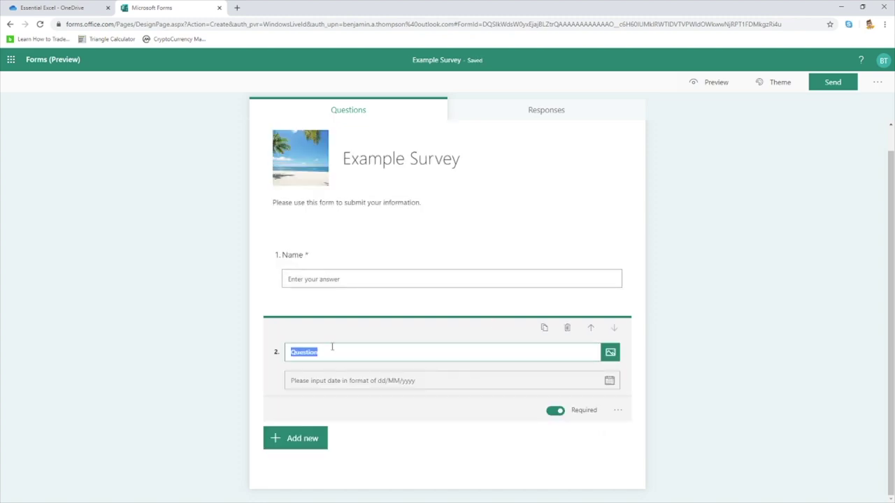
pyautogui.write('Date of Birth')
# - Add a choice question titled "Favourite Colour" with the options Blue and Yellow
pyautogui.click(305, 444)
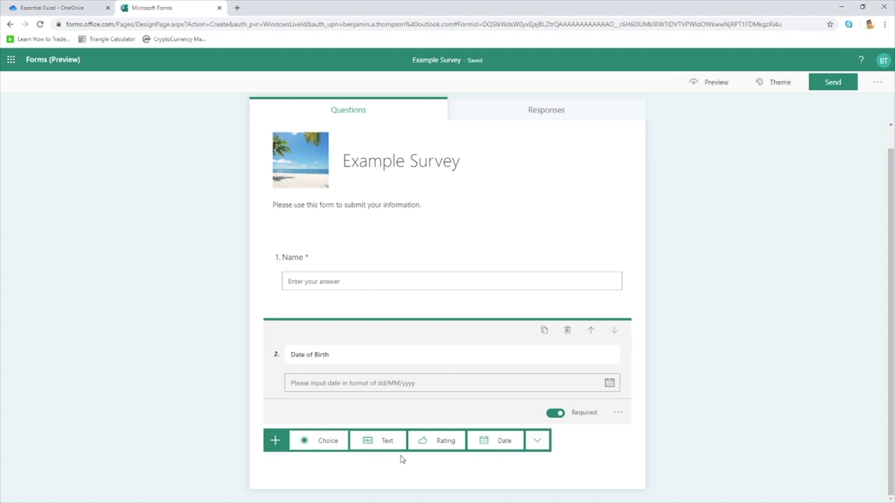
pyautogui.click(320, 440)
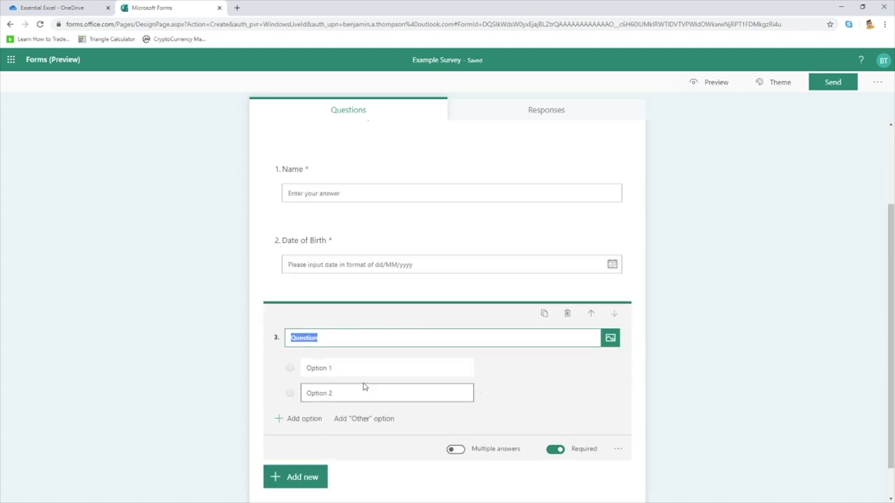
pyautogui.write('Favourite Colour')
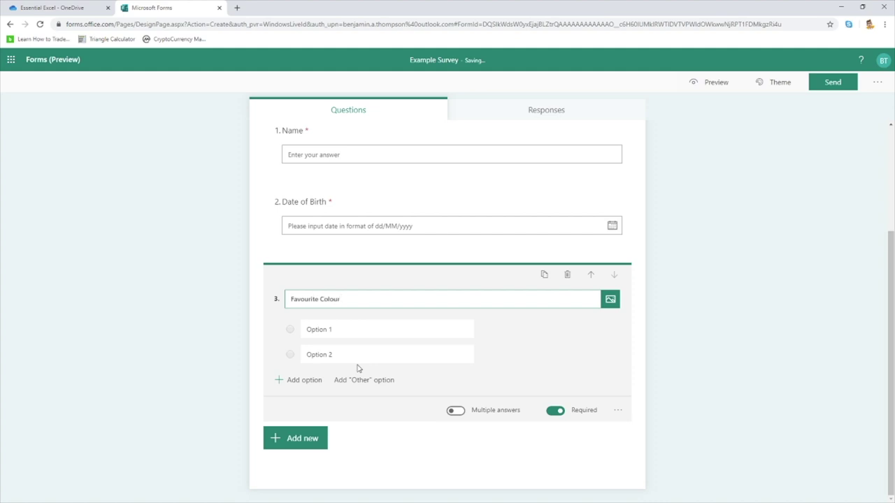
pyautogui.click(316, 332)
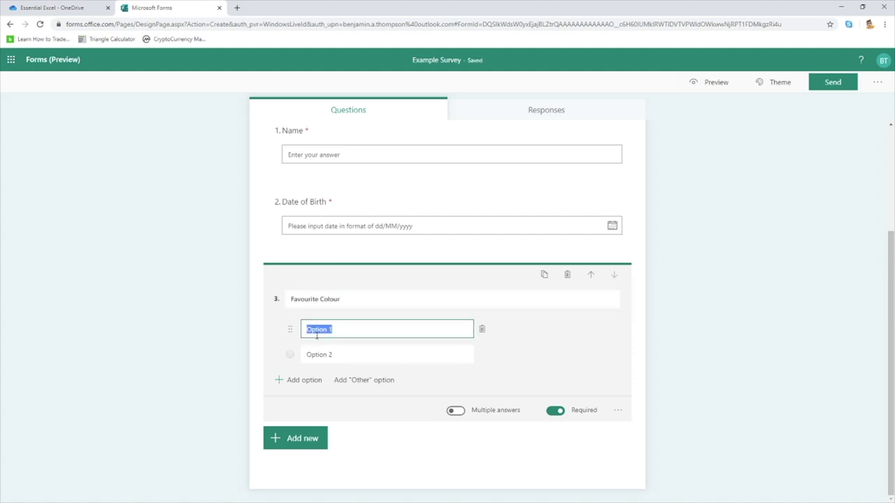
pyautogui.write('Blue')
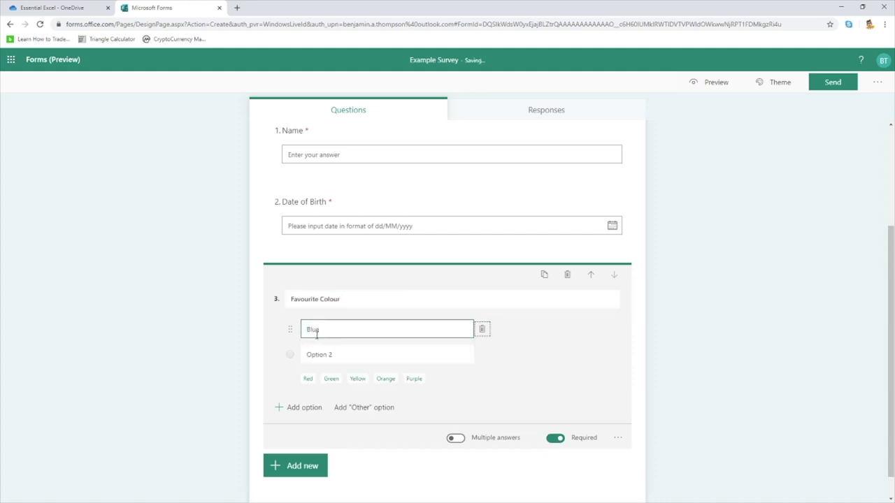
pyautogui.click(397, 355)
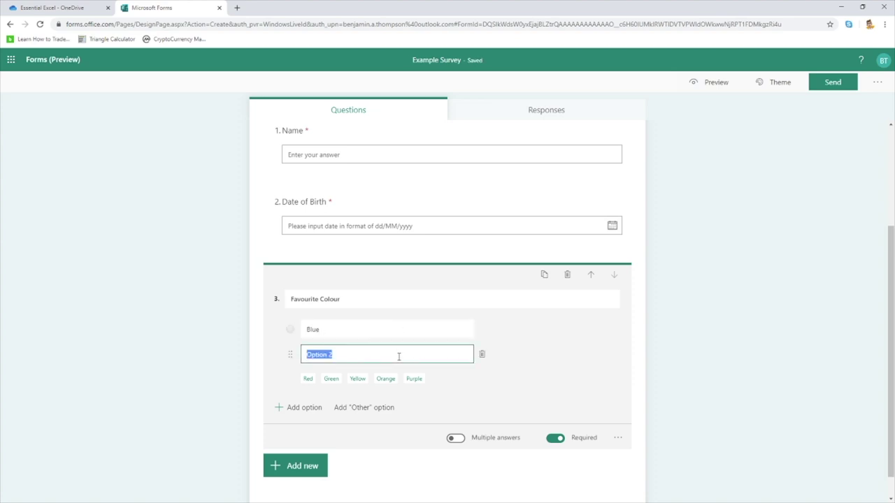
pyautogui.write('Yel')
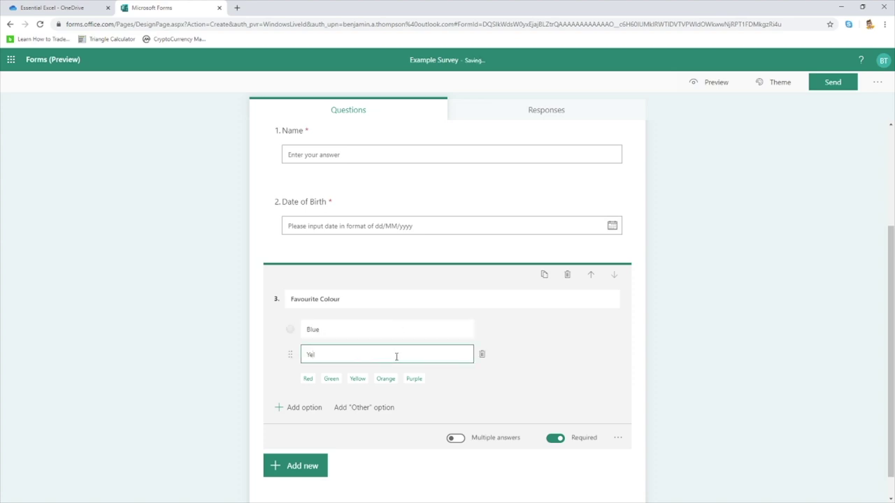
pyautogui.write('low')
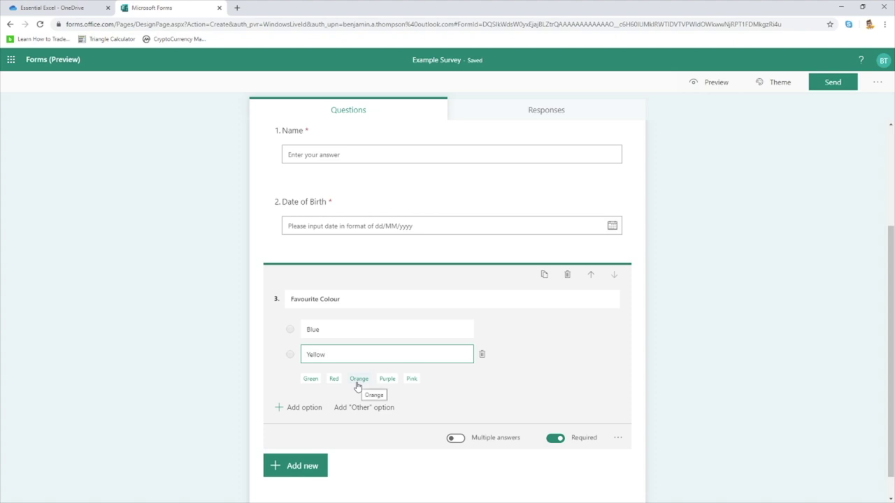
# - Add the suggested options Green, Orange, Purple and Pink to the Favourite Colour question
pyautogui.click(311, 378)
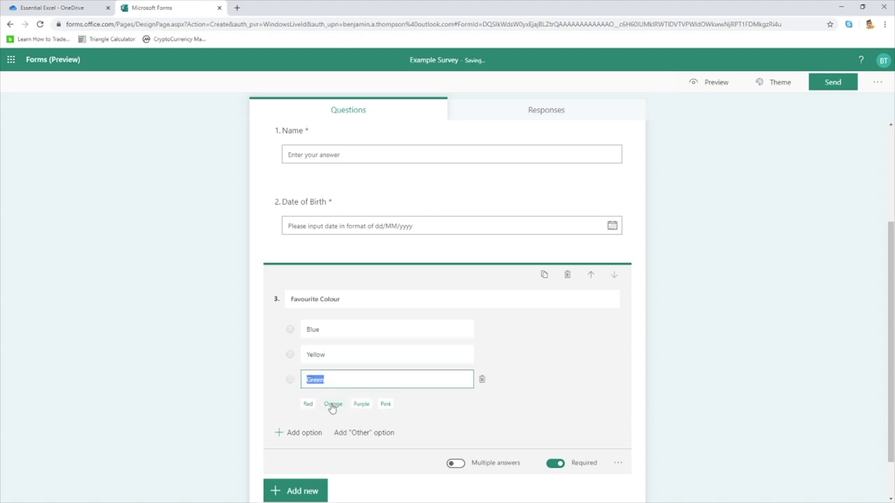
pyautogui.click(333, 405)
pyautogui.click(341, 429)
pyautogui.click(328, 456)
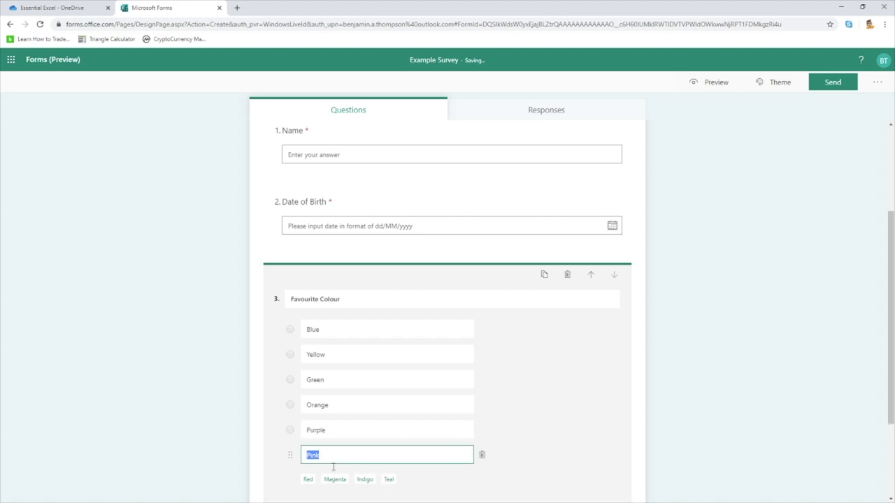
pyautogui.click(593, 362)
# - Delete the Green option from Favourite Colour and move Purple up between Blue and Yellow
pyautogui.scroll(-1, 482, 356)
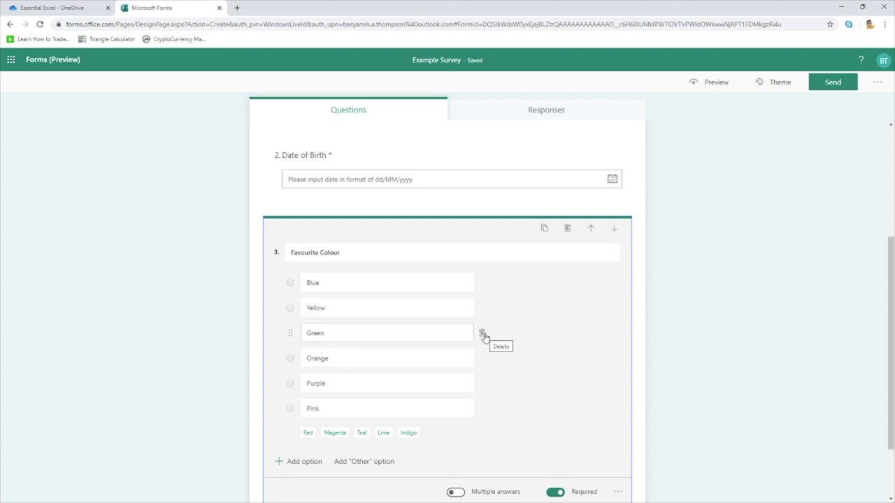
pyautogui.click(482, 333)
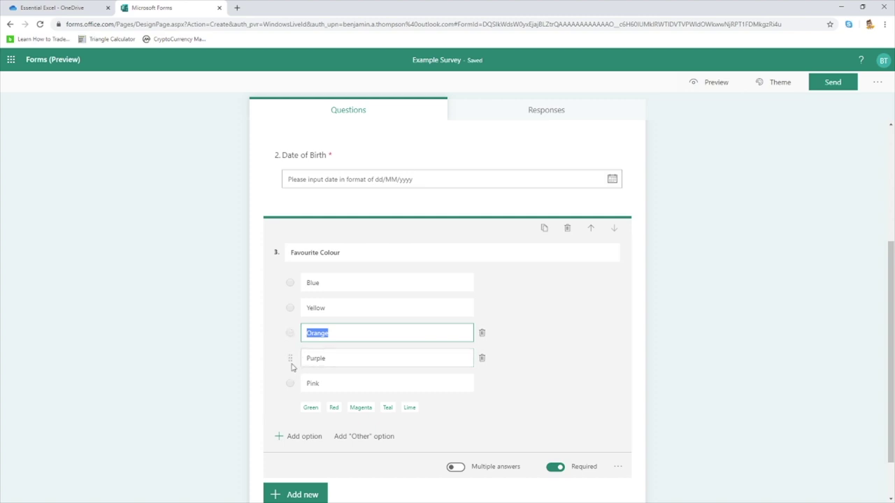
pyautogui.moveTo(292, 364); pyautogui.dragTo(286, 314)
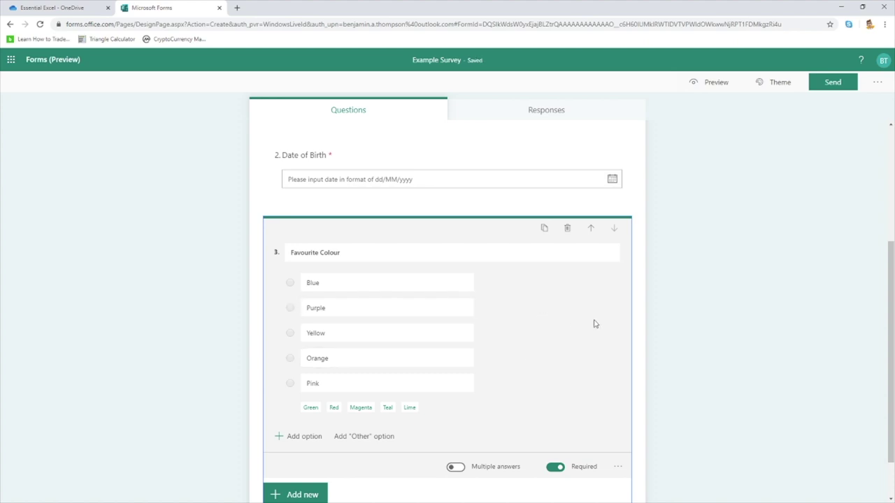
# - Allow multiple answers on the Favourite Colour question, and switch it back to a single answer
pyautogui.scroll(-1, 593, 326)
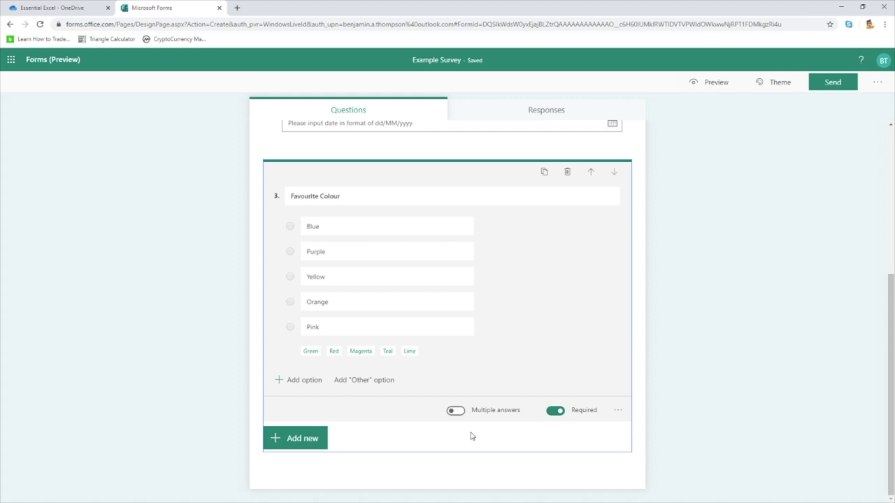
pyautogui.click(455, 411)
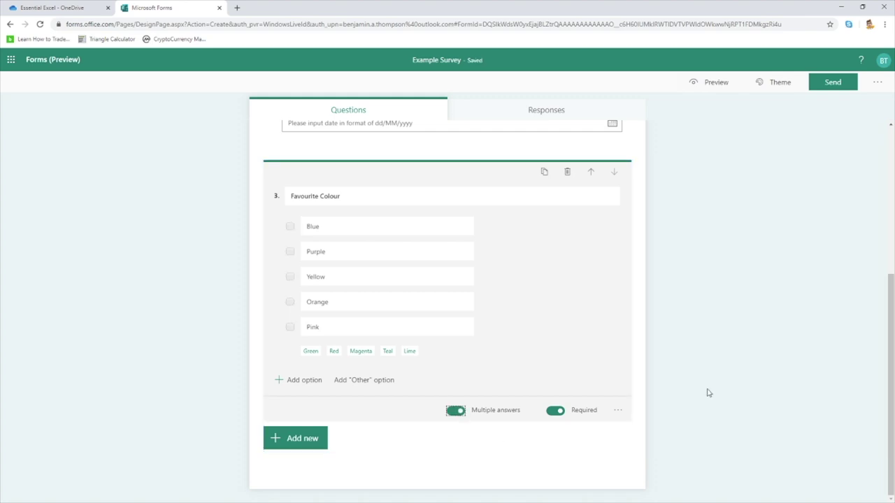
pyautogui.click(460, 412)
# - Add a text question titled "Comments" below Favourite Colour and set it to accept a long answer
pyautogui.click(293, 446)
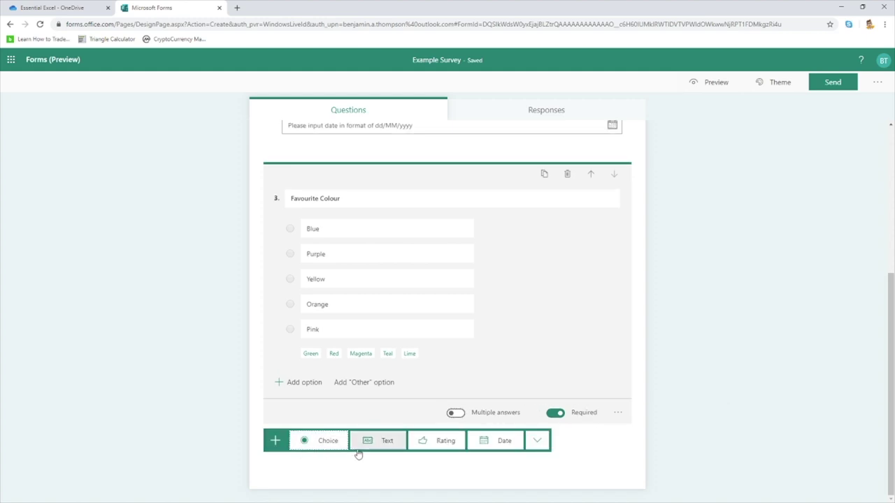
pyautogui.click(381, 442)
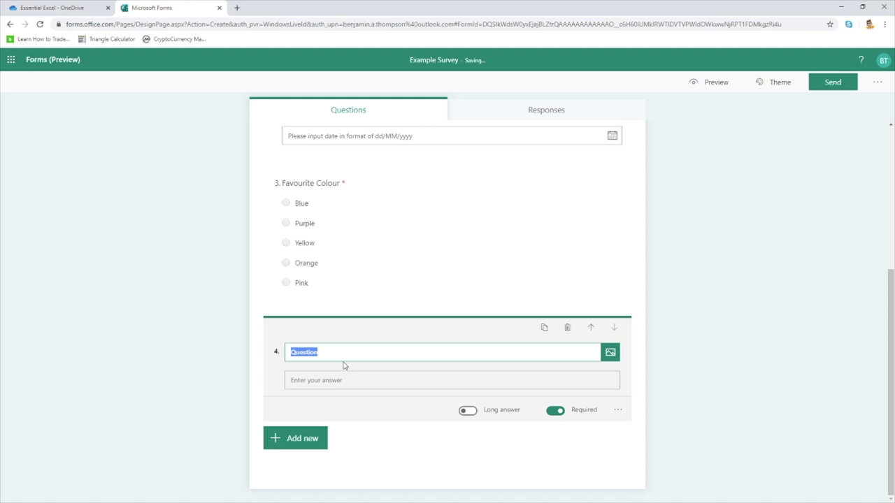
pyautogui.write('Comm')
pyautogui.click(467, 411)
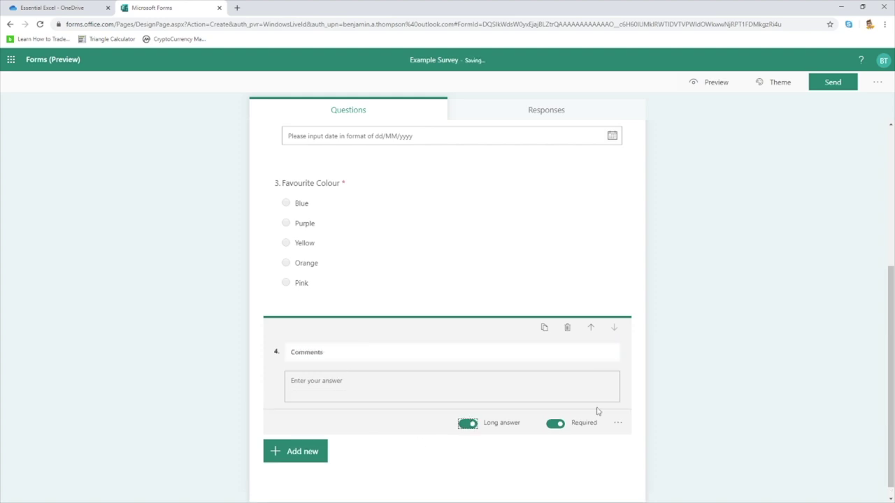
pyautogui.click(650, 370)
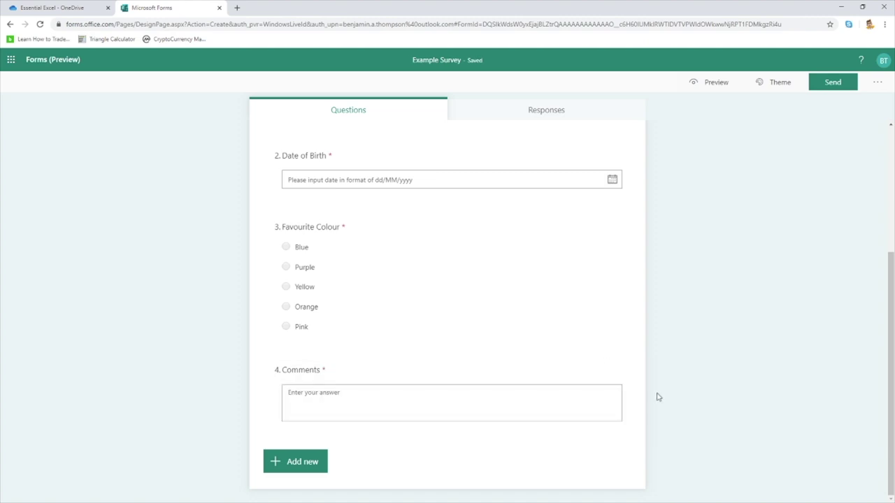
pyautogui.scroll(3, 656, 396)
pyautogui.scroll(-3, 656, 395)
pyautogui.scroll(-1, 656, 395)
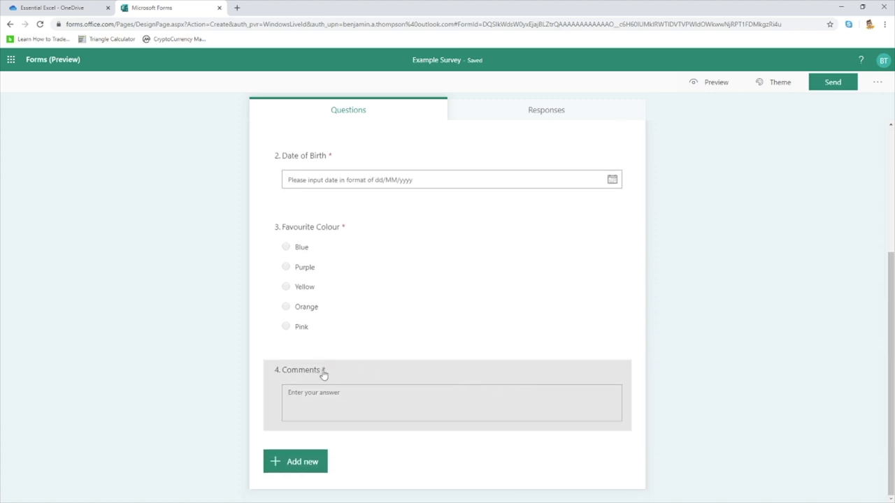
# - Try moving the Comments question above Favourite Colour, and return it to the end of the form
pyautogui.click(414, 374)
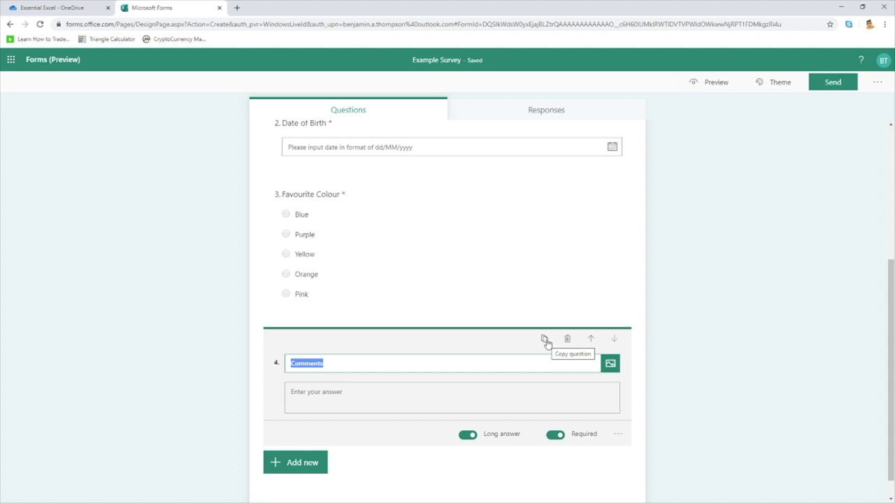
pyautogui.click(591, 341)
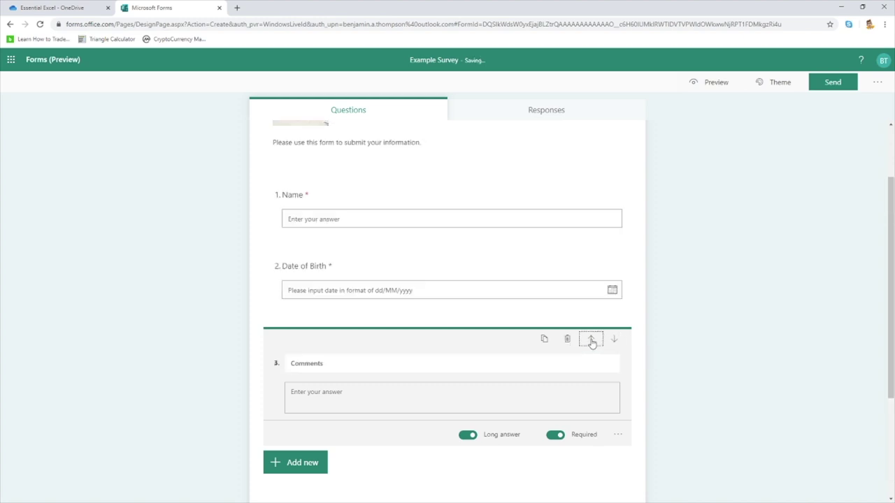
pyautogui.click(613, 341)
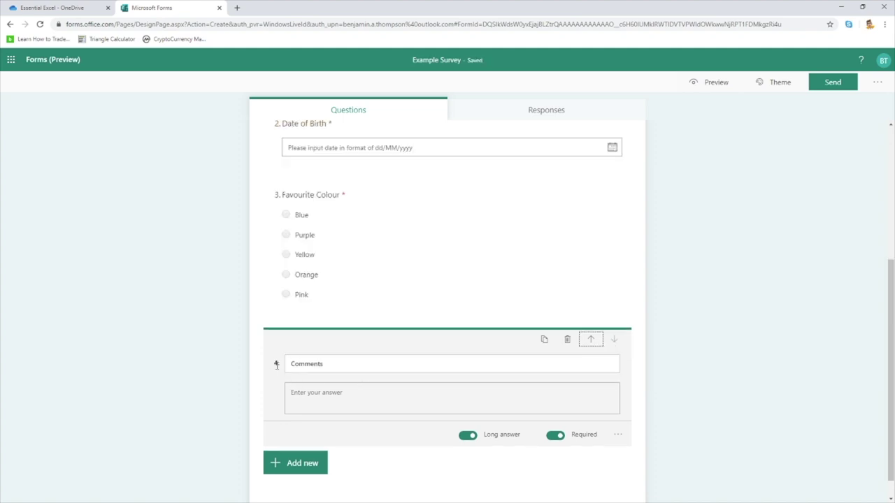
pyautogui.click(590, 341)
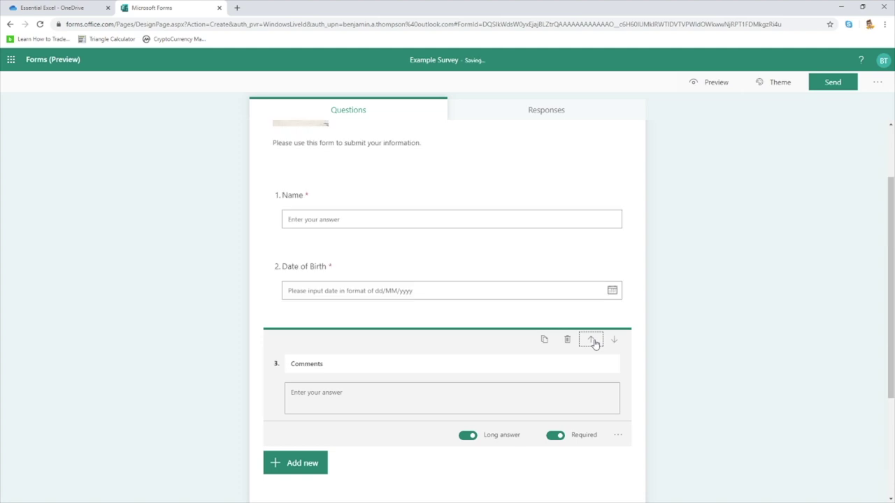
pyautogui.scroll(-2, 292, 360)
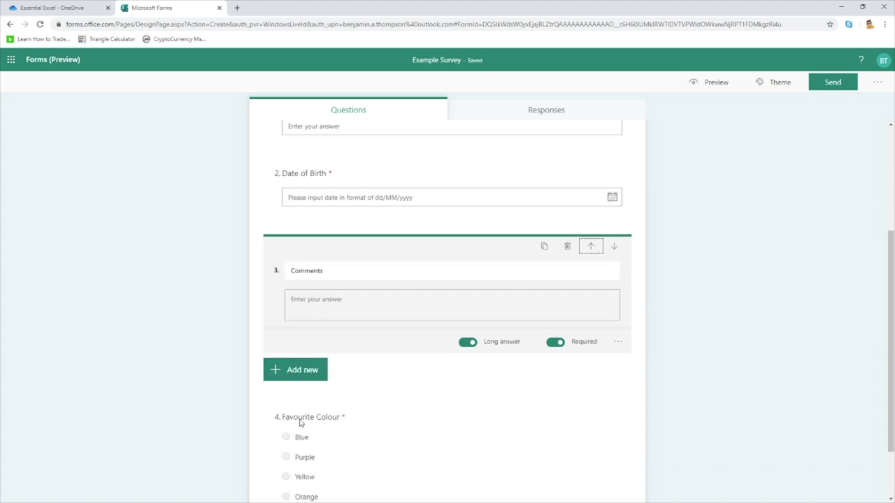
pyautogui.click(614, 247)
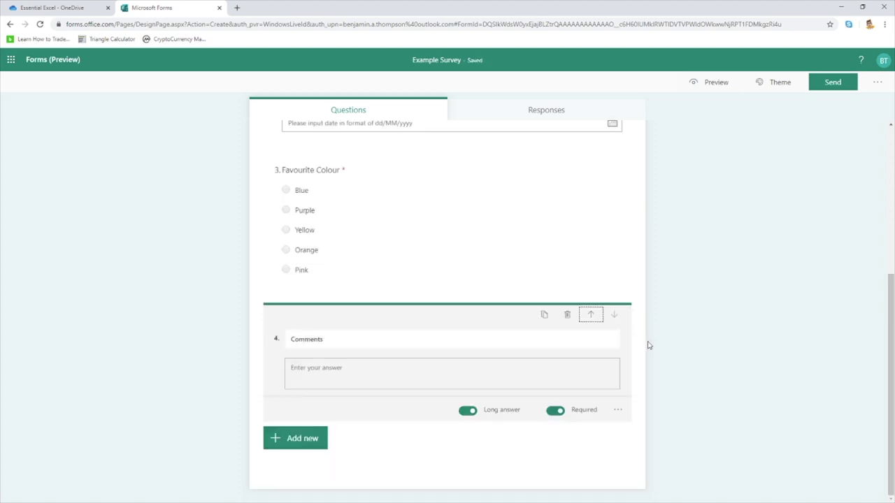
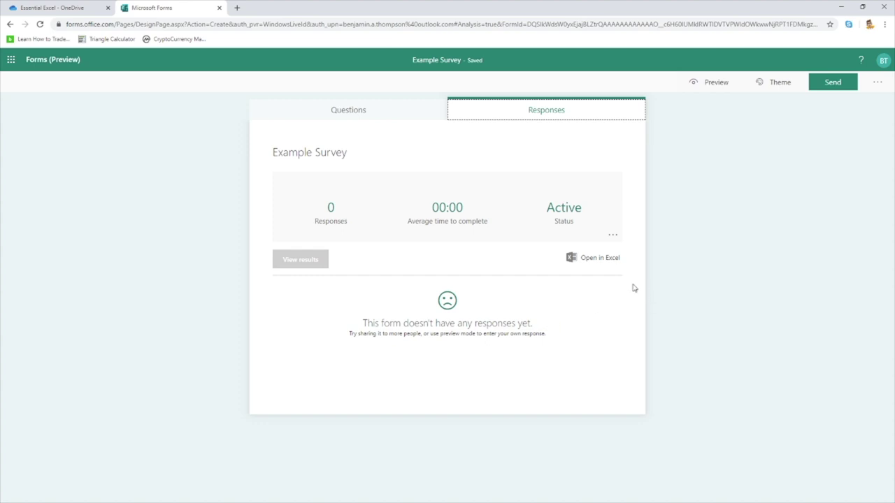
# - Show the form's responses page and open the responses in Excel
pyautogui.click(586, 258)
pyautogui.click(577, 261)
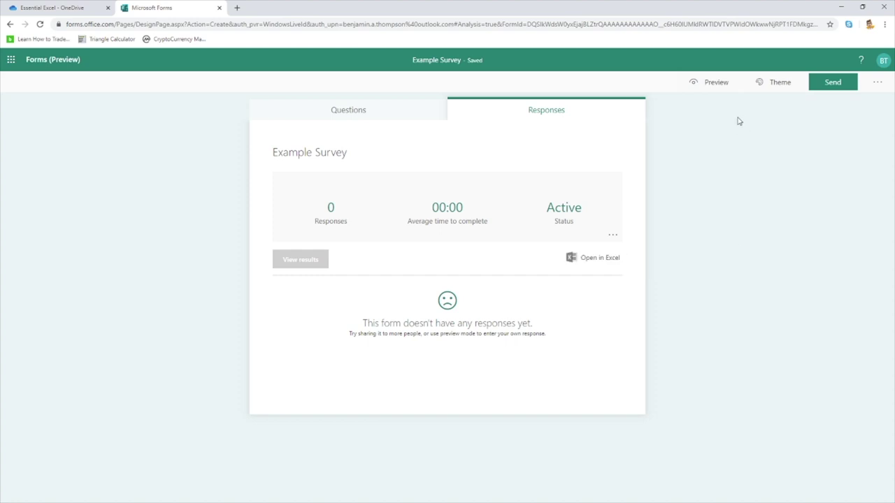
# - Preview the whole survey in the computer layout, from the header to the Submit button
pyautogui.click(696, 82)
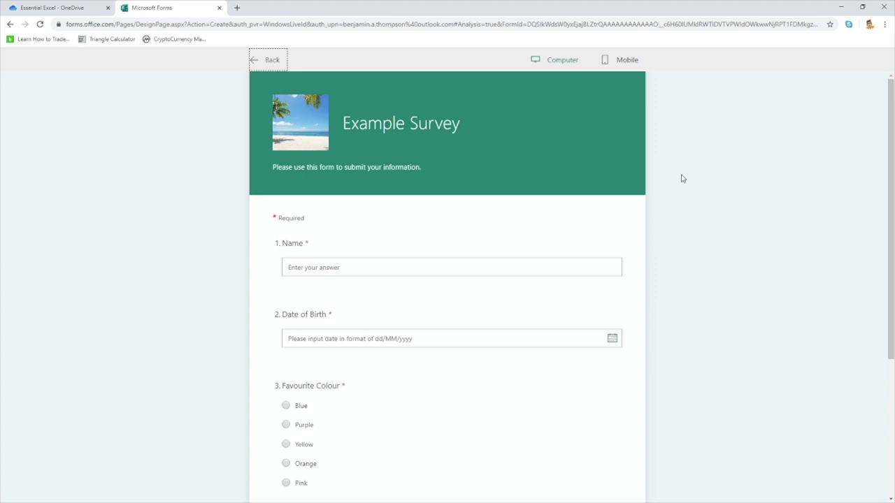
pyautogui.scroll(-1, 680, 179)
pyautogui.scroll(-1, 677, 180)
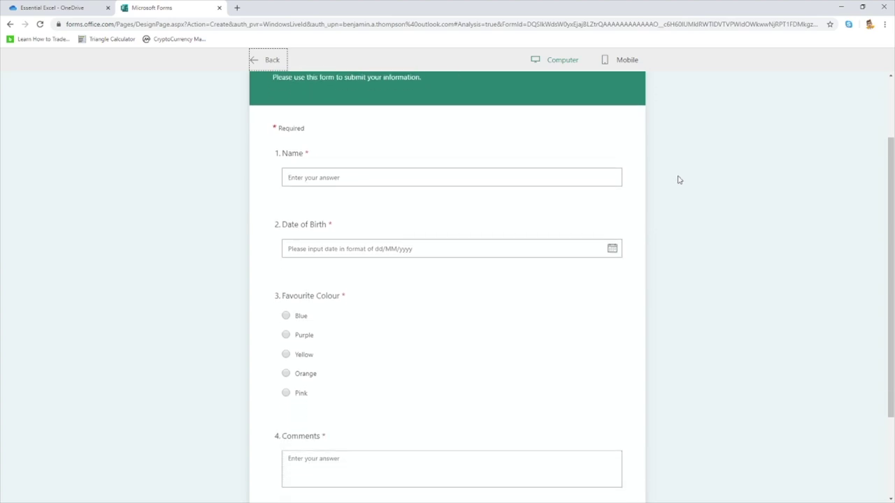
pyautogui.scroll(-2, 677, 180)
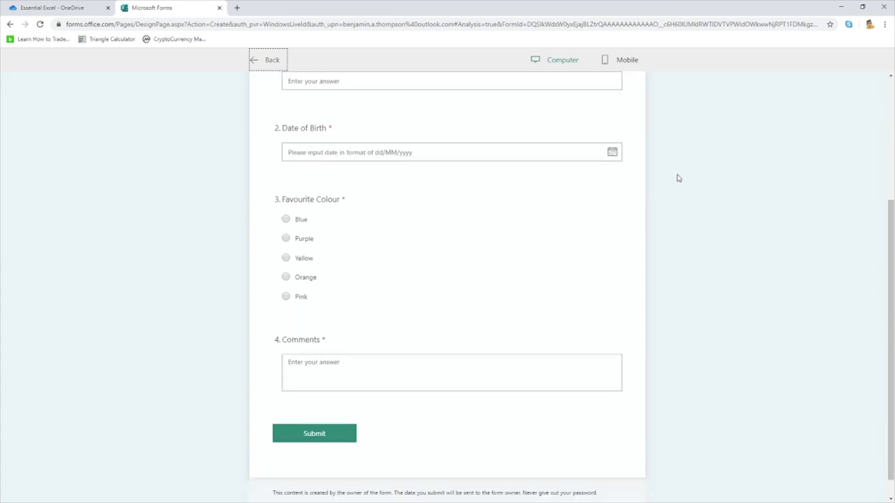
pyautogui.scroll(-1, 678, 178)
pyautogui.scroll(5, 675, 176)
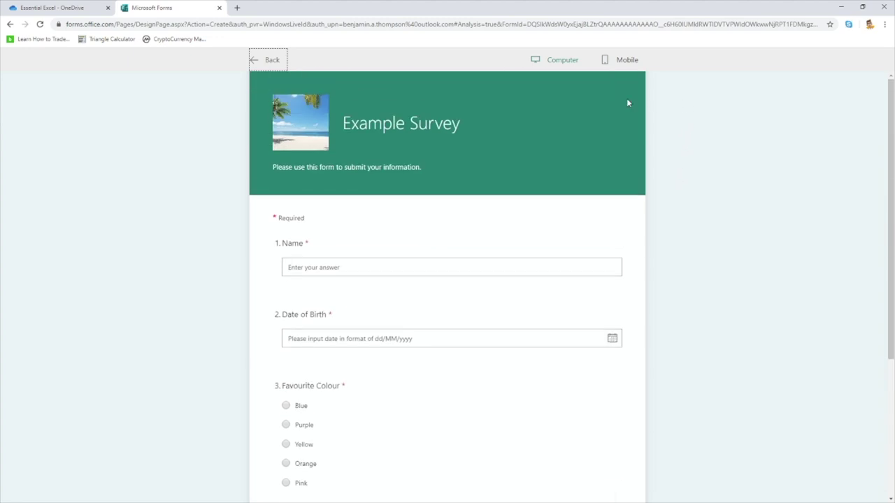
pyautogui.click(563, 62)
# - Preview the survey in the mobile layout and return to the form editor
pyautogui.click(633, 64)
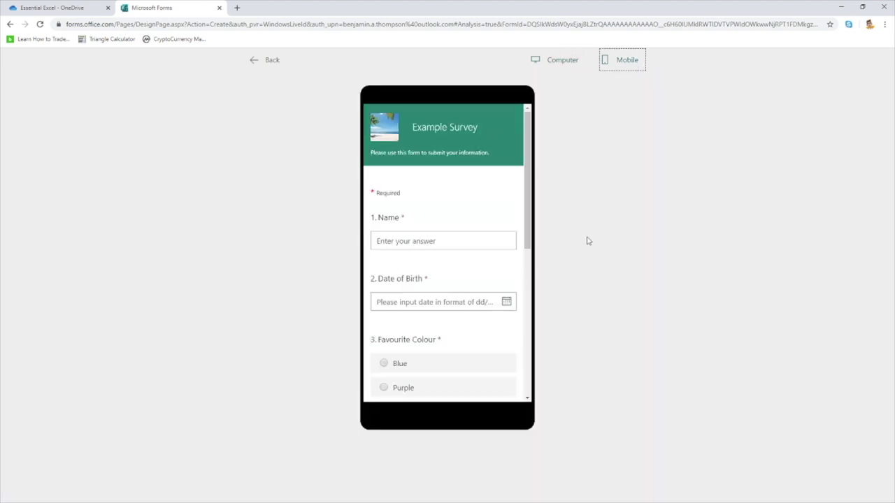
pyautogui.scroll(-1, 490, 282)
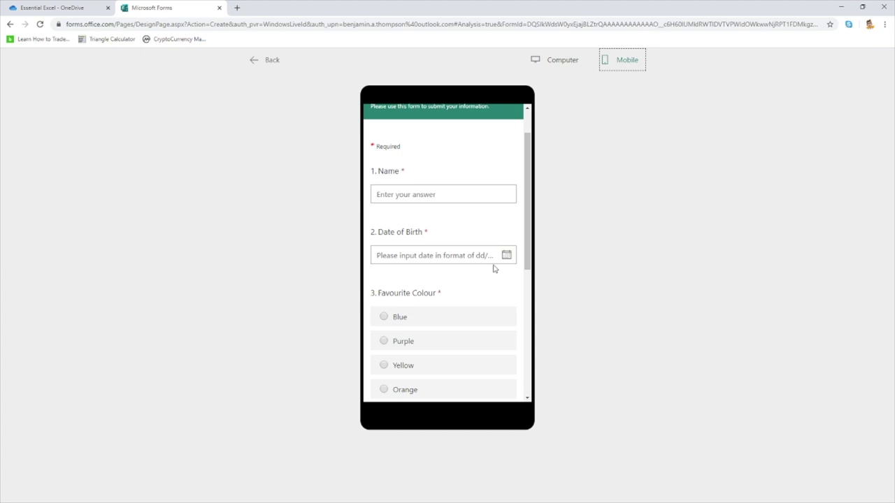
pyautogui.scroll(1, 493, 268)
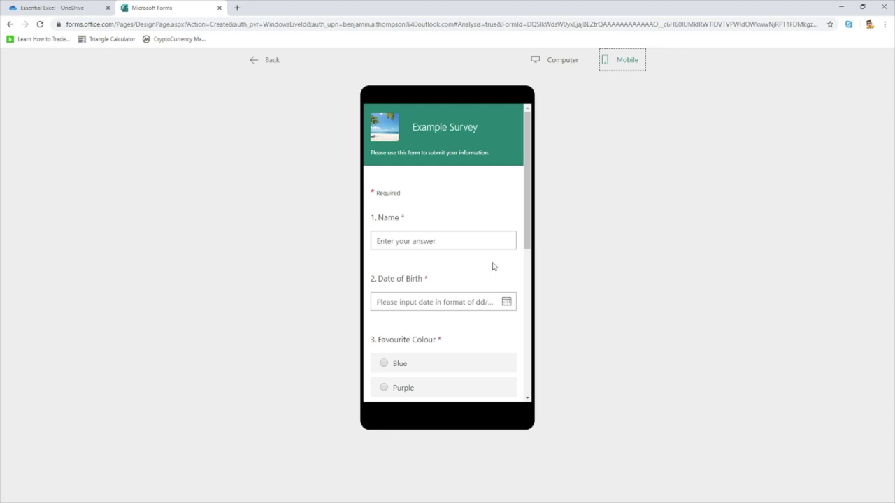
pyautogui.click(271, 61)
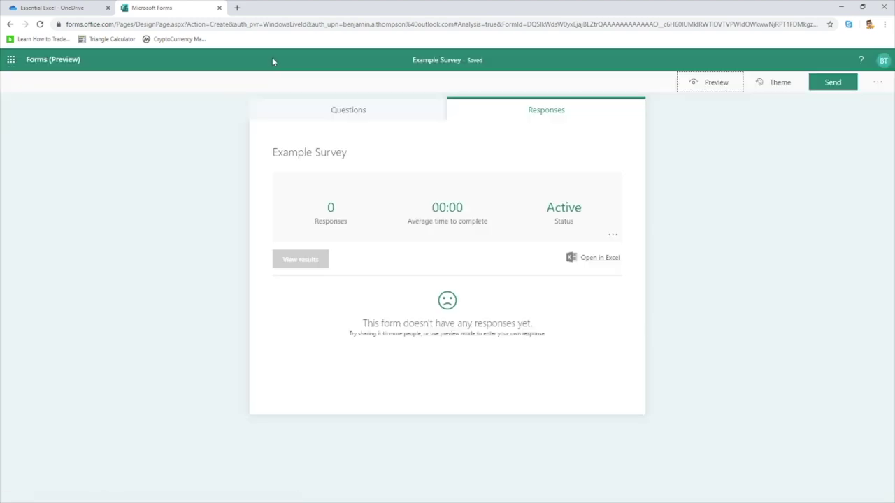
# - Try the underwater, snowboarding, blue, green, space and pink themes on the form, and restore the original teal theme
pyautogui.click(775, 84)
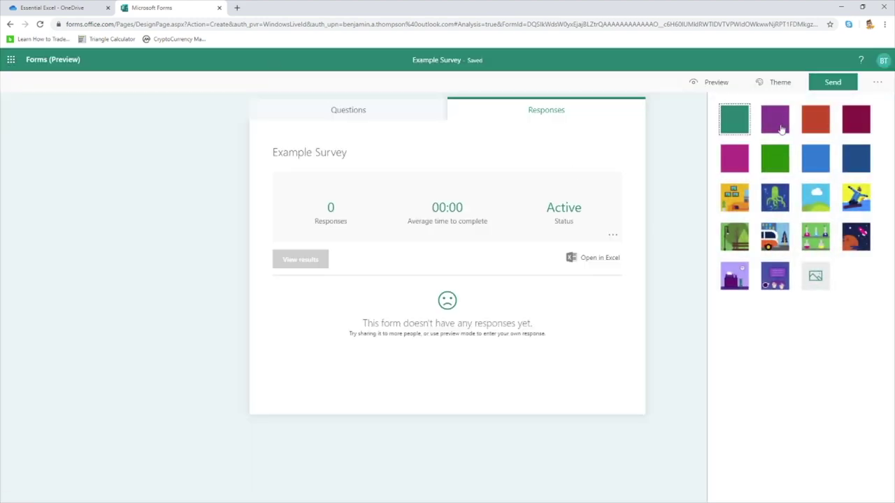
pyautogui.click(776, 201)
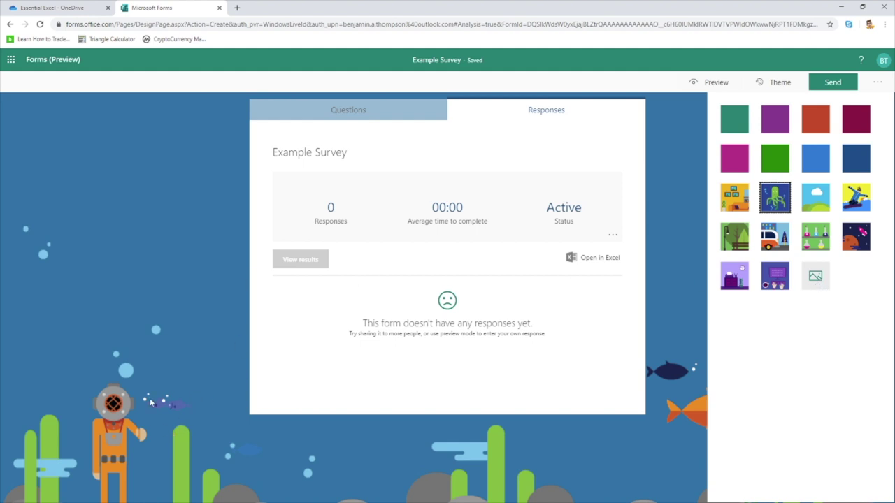
pyautogui.click(857, 204)
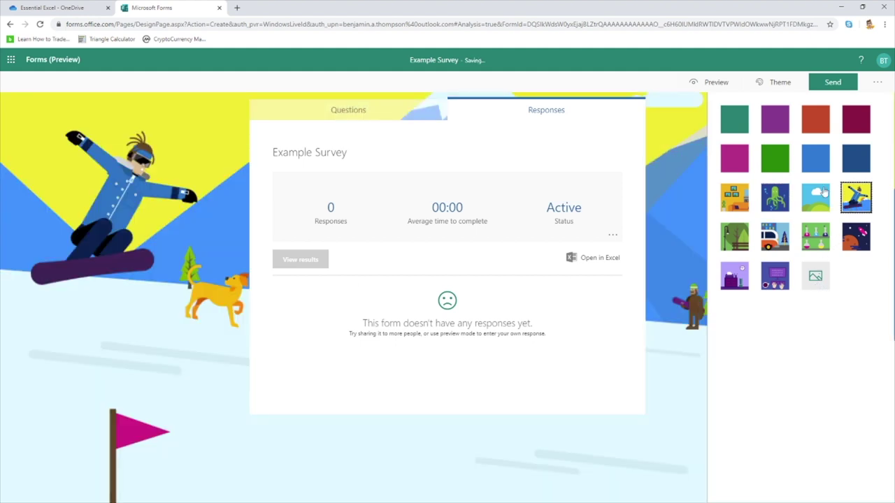
pyautogui.click(813, 162)
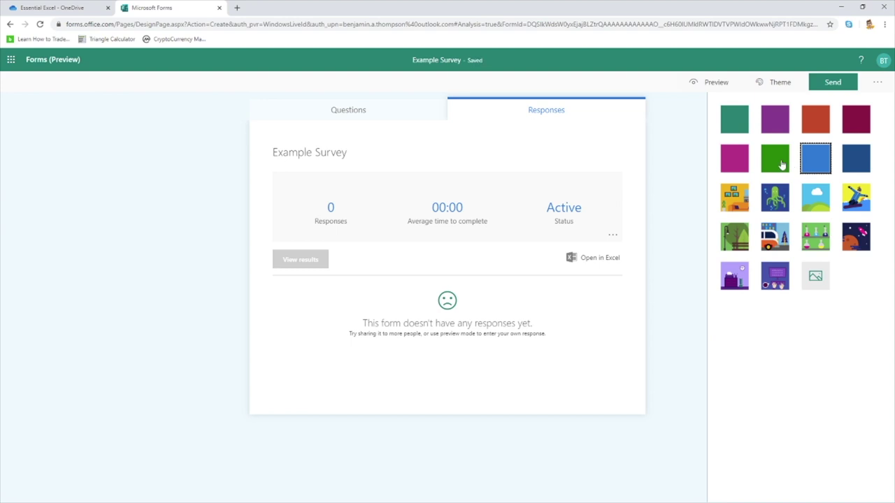
pyautogui.click(783, 165)
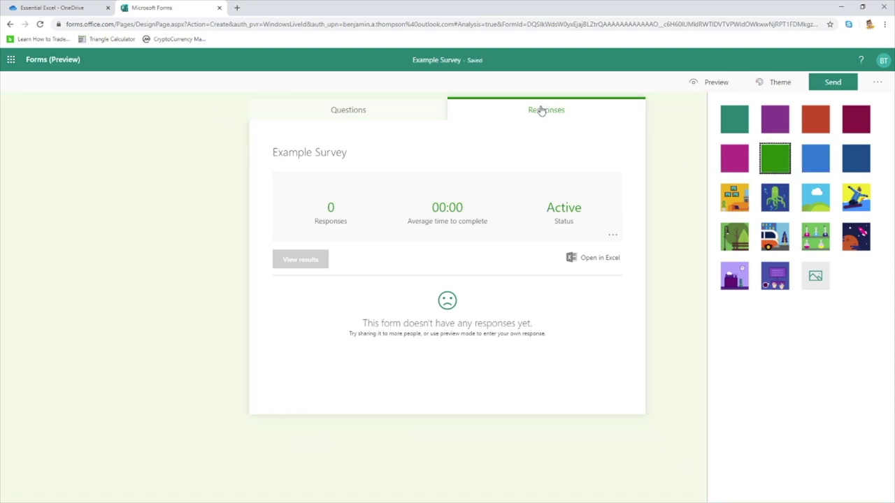
pyautogui.click(855, 235)
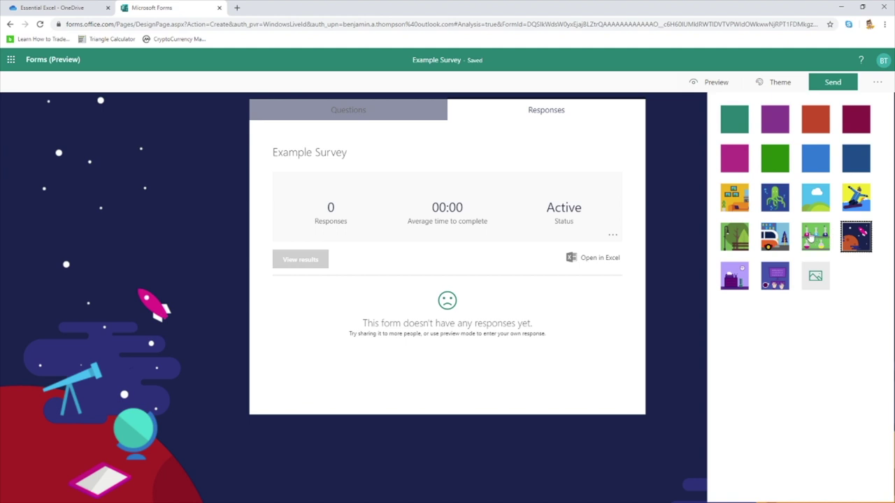
pyautogui.click(741, 167)
pyautogui.click(735, 127)
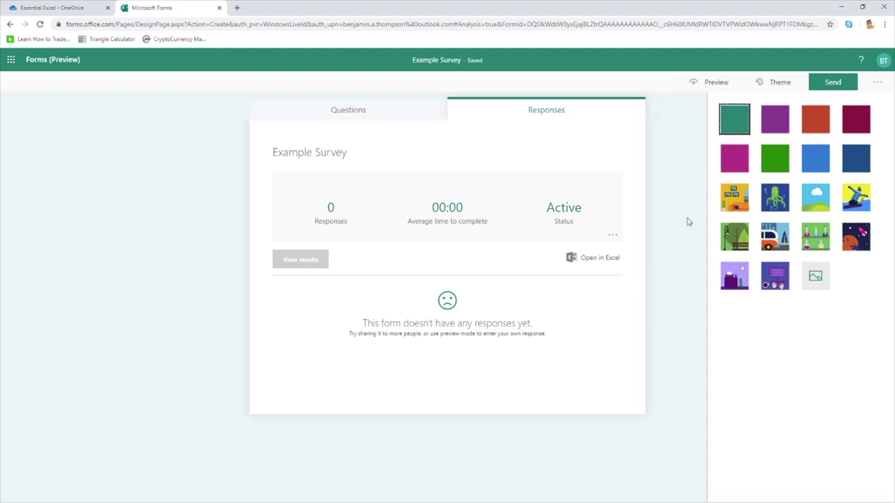
# - Enable a customised thank you message in the form settings and set it to "Thank you! Your response was submitted."
pyautogui.click(878, 82)
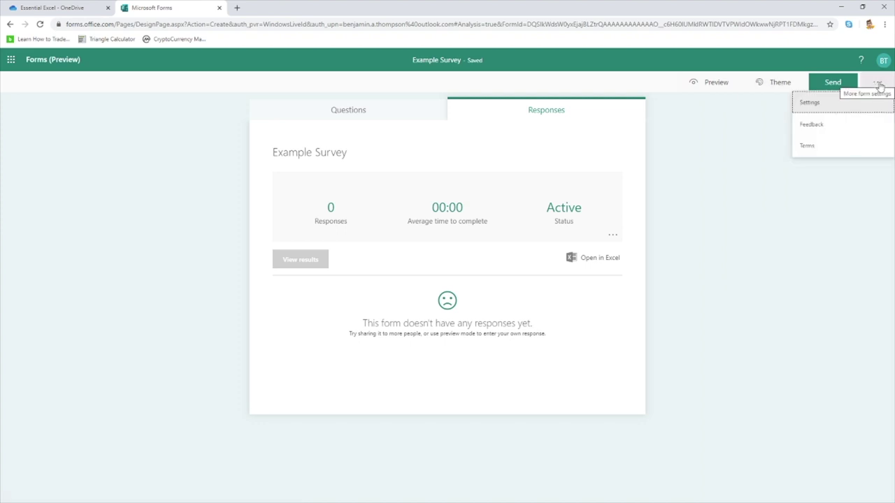
pyautogui.click(840, 109)
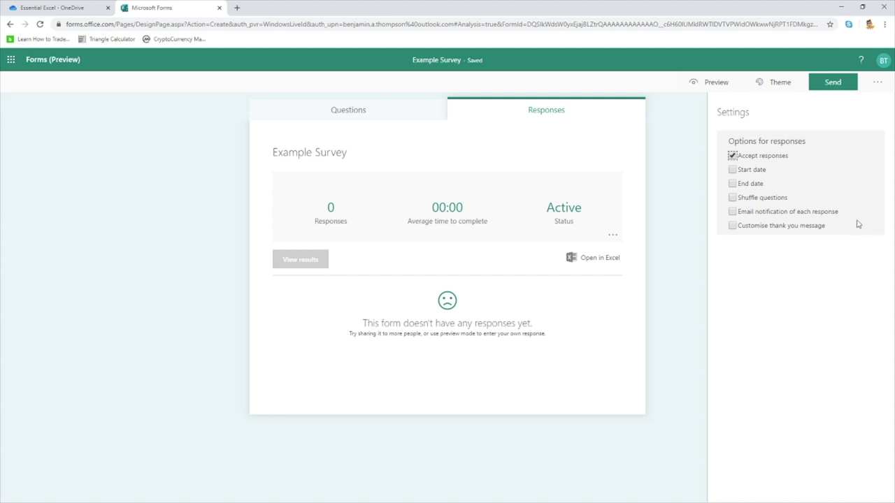
pyautogui.click(732, 227)
pyautogui.tripleClick(793, 250)
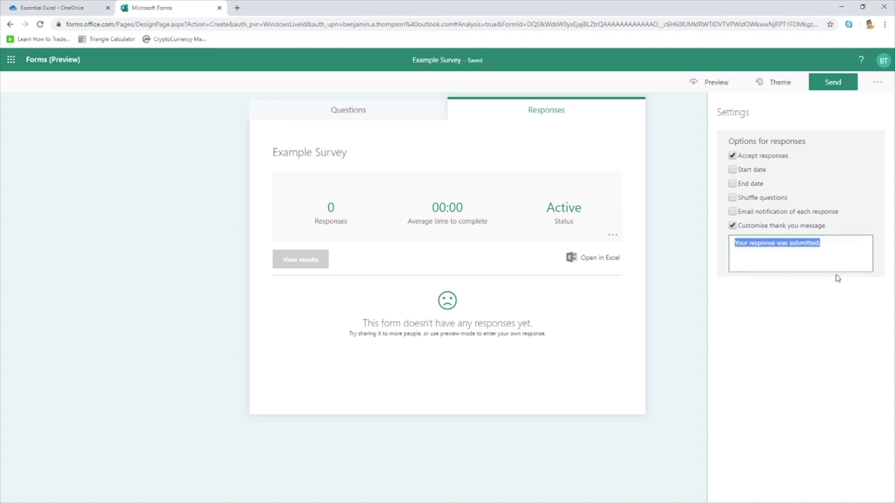
pyautogui.click(836, 248)
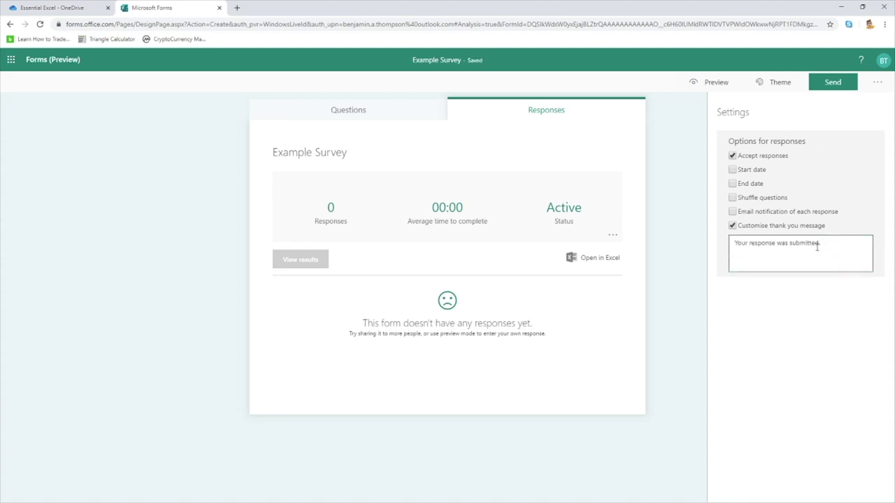
pyautogui.moveTo(817, 242); pyautogui.dragTo(721, 245)
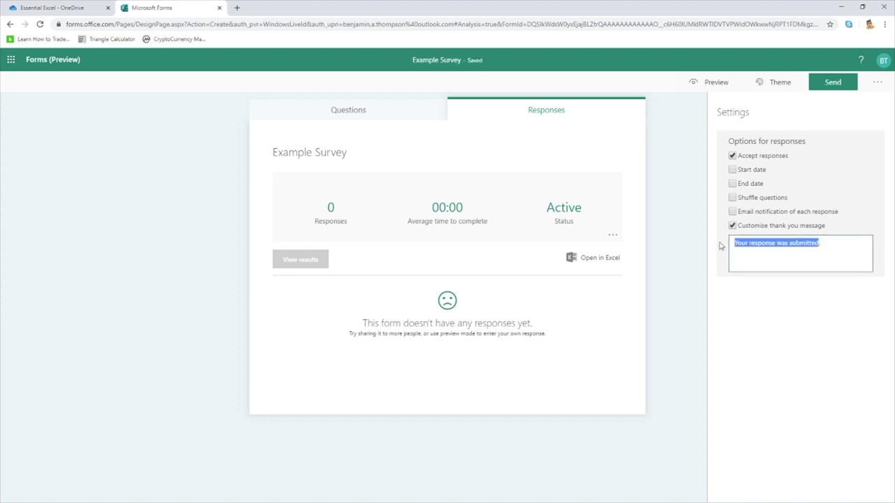
pyautogui.click(751, 245)
pyautogui.click(732, 246)
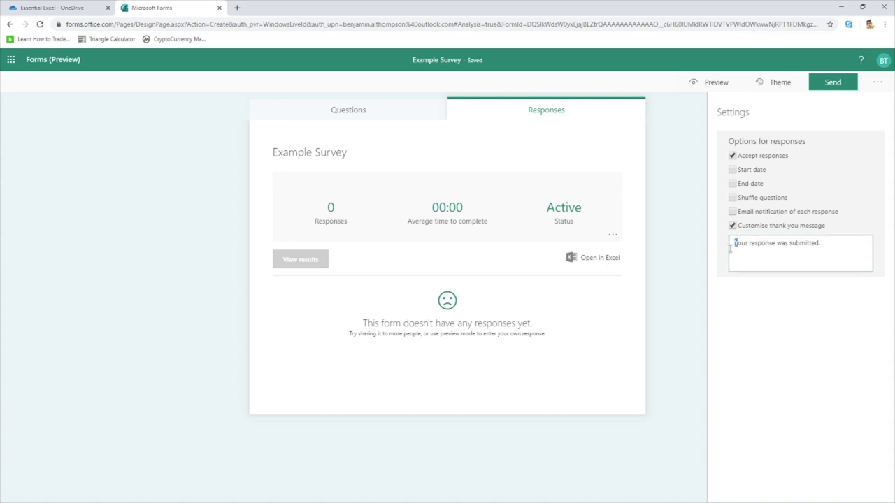
pyautogui.write('Thank you')
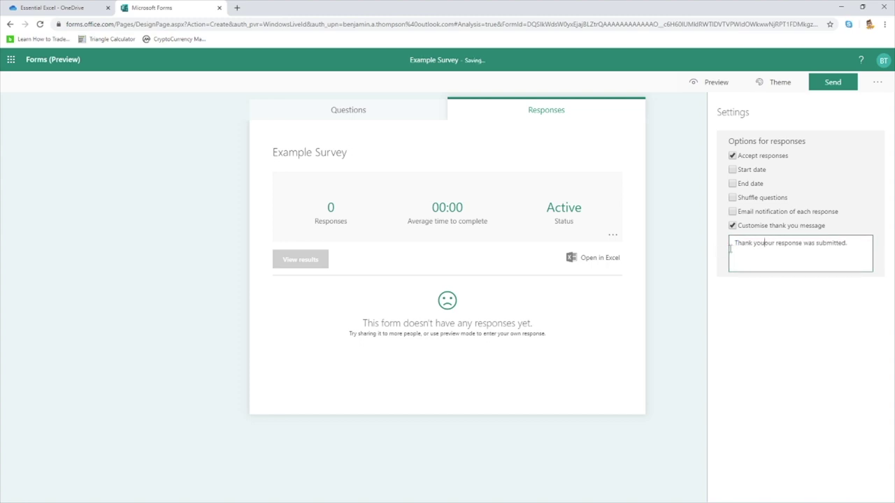
pyautogui.write(', ')
pyautogui.write('Y')
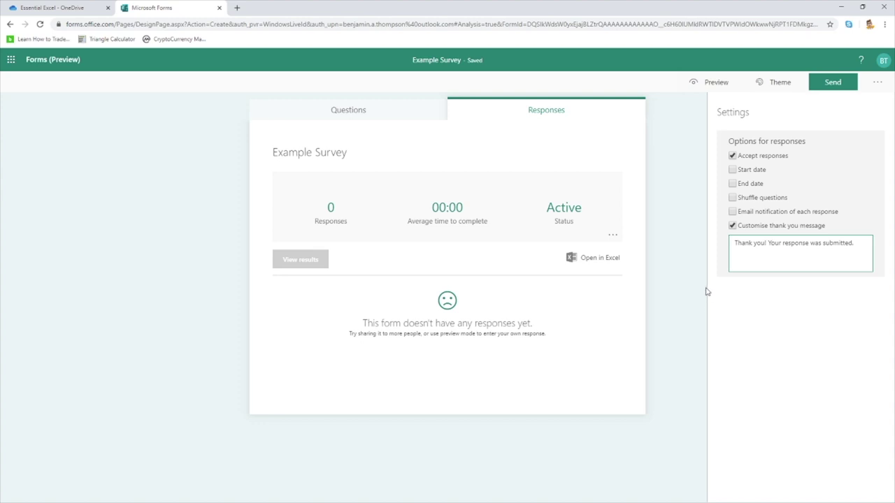
pyautogui.click(803, 305)
# - Examine the form's sharing options: QR code, embed code, email and response link
pyautogui.click(838, 86)
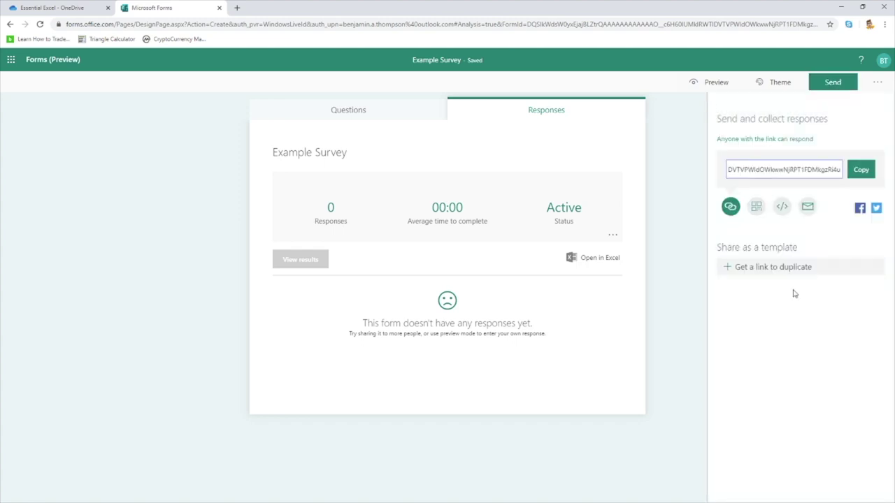
pyautogui.click(757, 211)
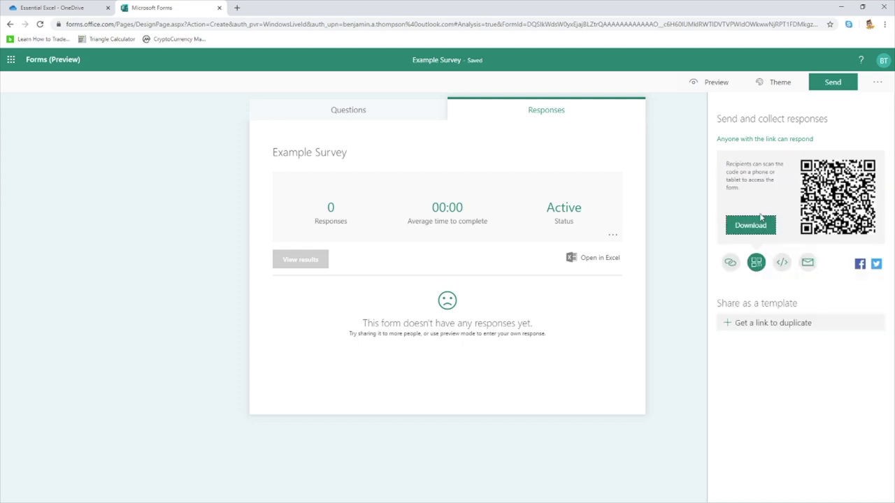
pyautogui.click(782, 262)
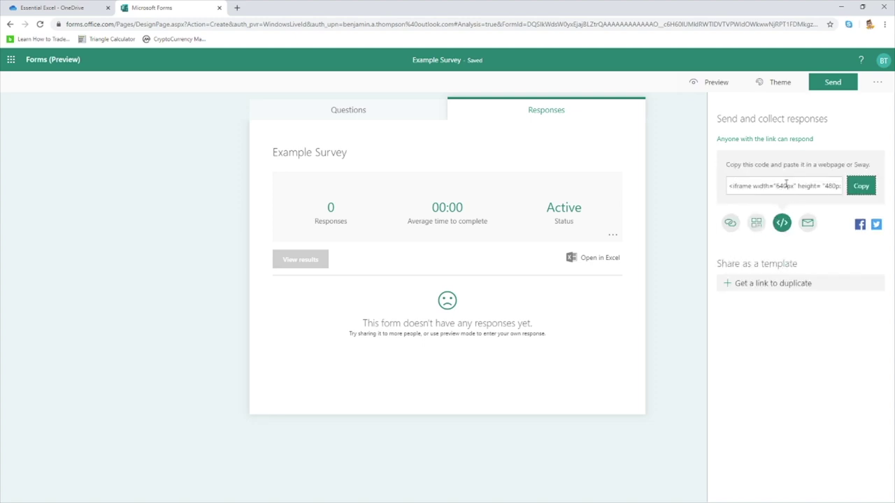
pyautogui.click(764, 187)
pyautogui.click(808, 223)
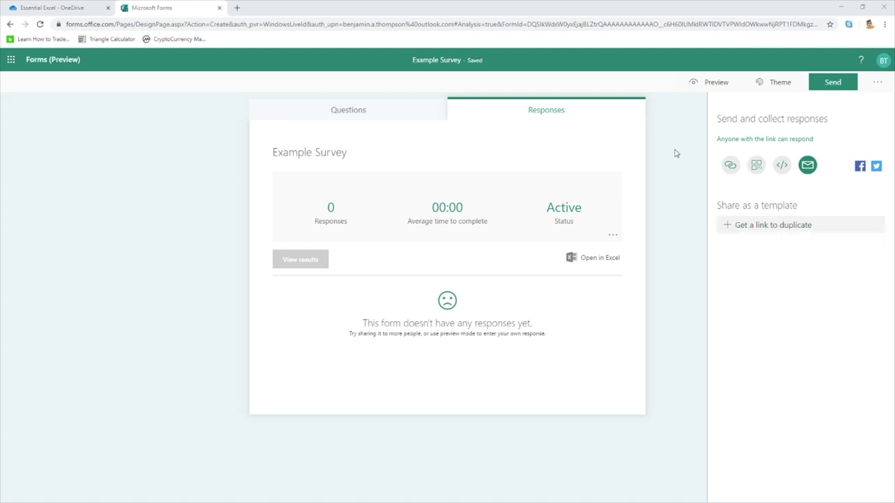
pyautogui.click(732, 168)
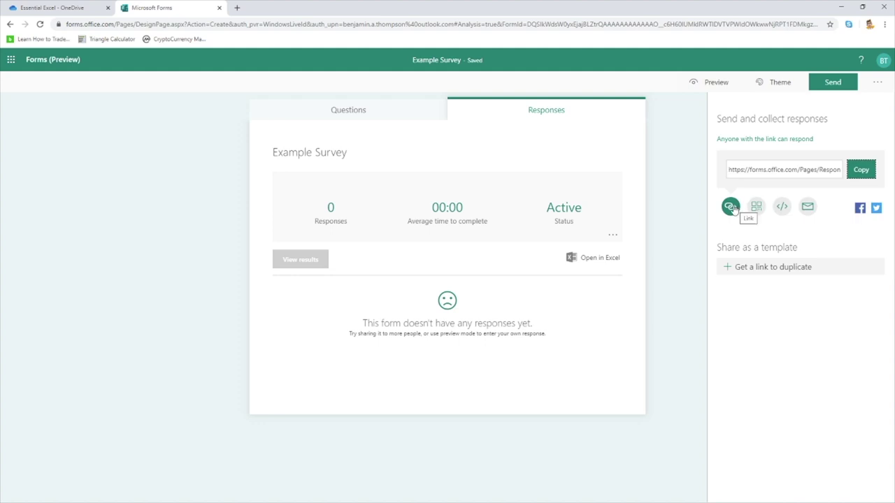
# - Return to the form's questions, copy the survey's response link and open it in a new browser tab
pyautogui.click(349, 107)
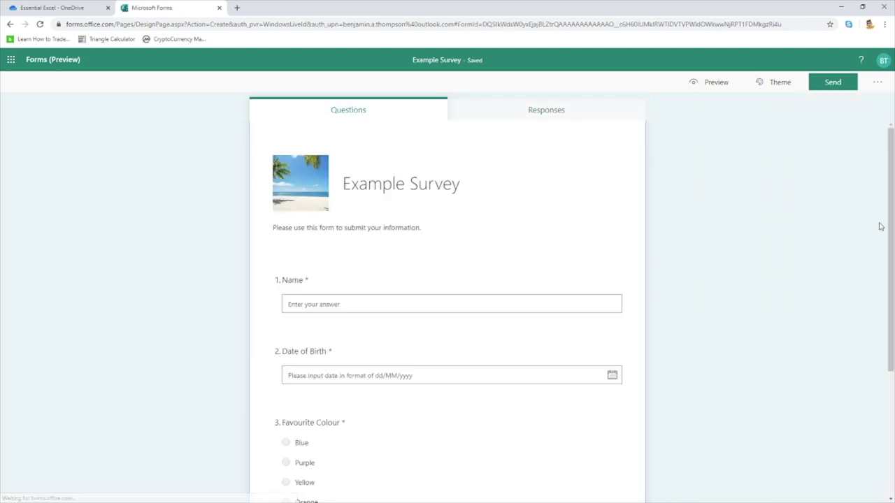
pyautogui.click(825, 82)
pyautogui.click(862, 171)
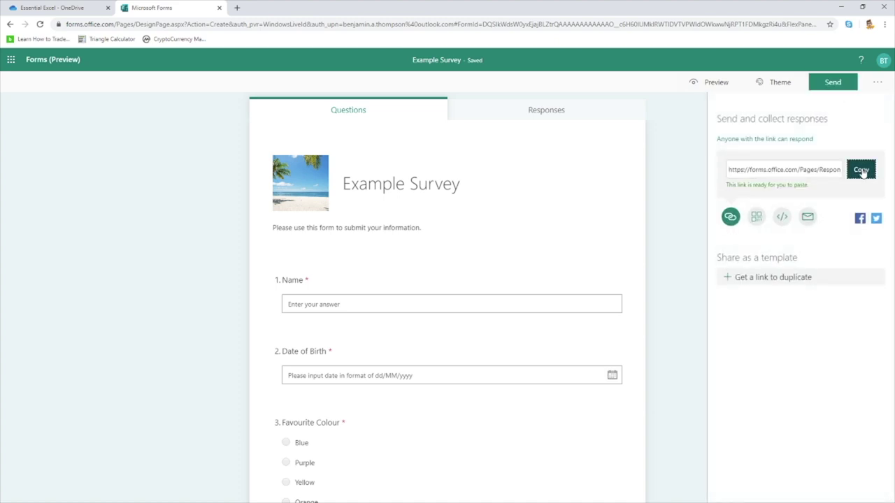
pyautogui.click(237, 9)
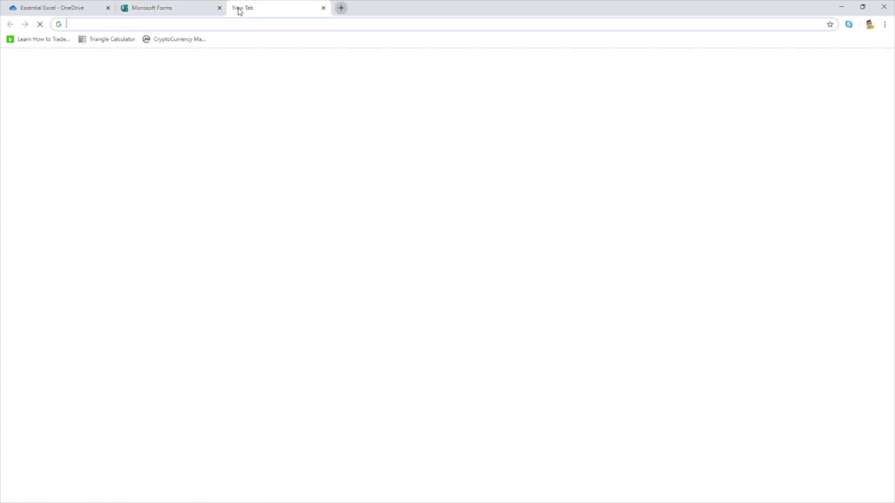
pyautogui.click(286, 29)
pyautogui.hotkey('ctrl', 'v')
pyautogui.press('Return')
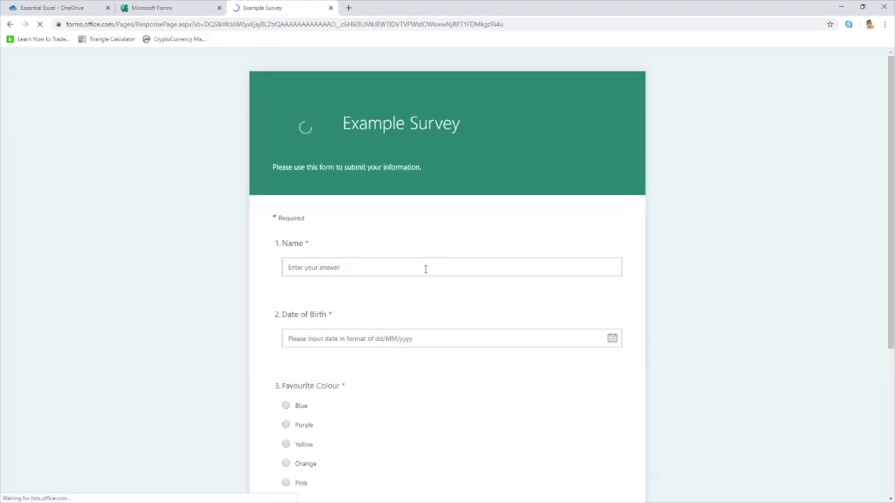
# - Fill in the respondent's name and pick a date of birth in the survey
pyautogui.scroll(-1, 342, 236)
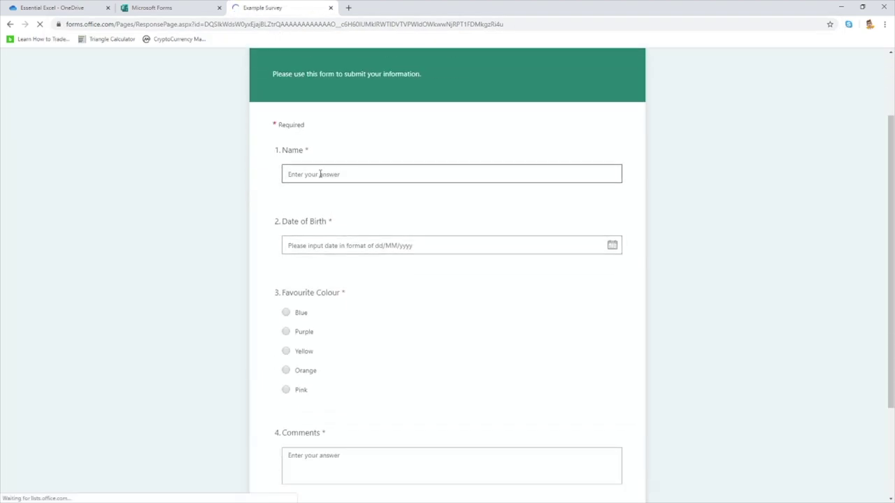
pyautogui.scroll(1, 320, 174)
pyautogui.click(312, 268)
pyautogui.write('Ben')
pyautogui.press('Tab')
pyautogui.click(613, 338)
pyautogui.click(361, 402)
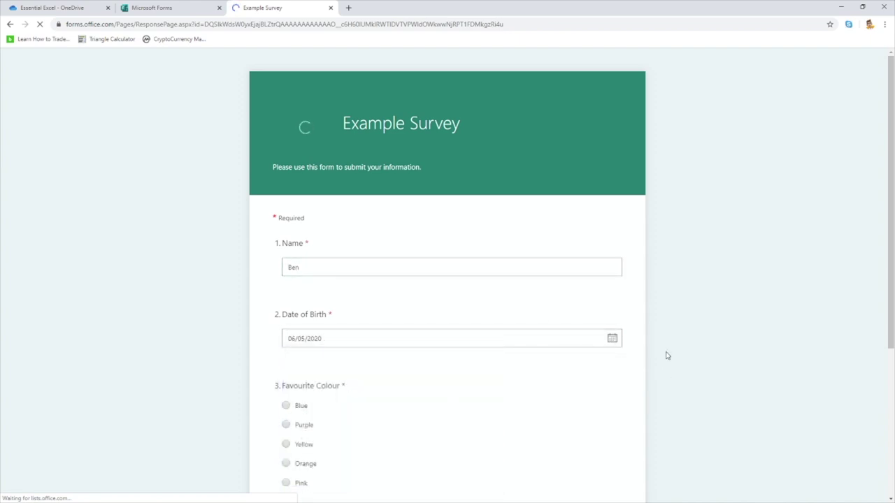
# - Choose Blue as favourite colour, enter the comment "No more comments thank you!", and submit the response, closing the survey page
pyautogui.scroll(-3, 659, 354)
pyautogui.click(297, 180)
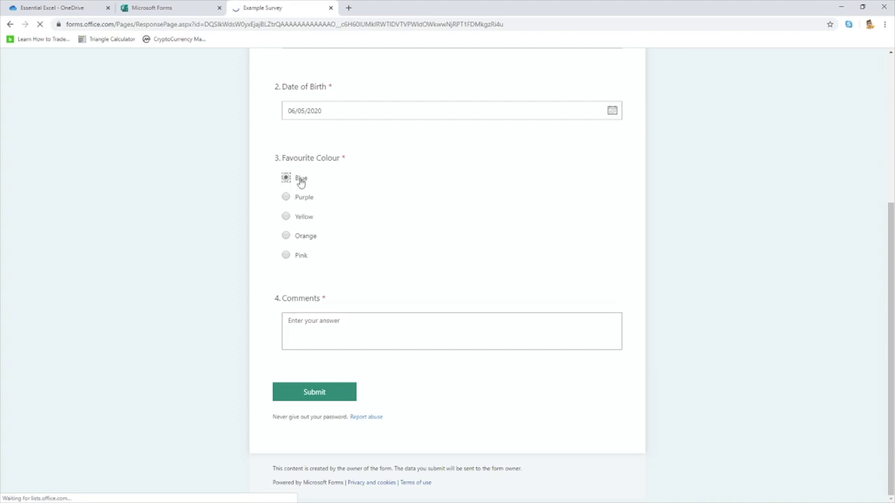
pyautogui.click(399, 319)
pyautogui.write('No more comments thank you!')
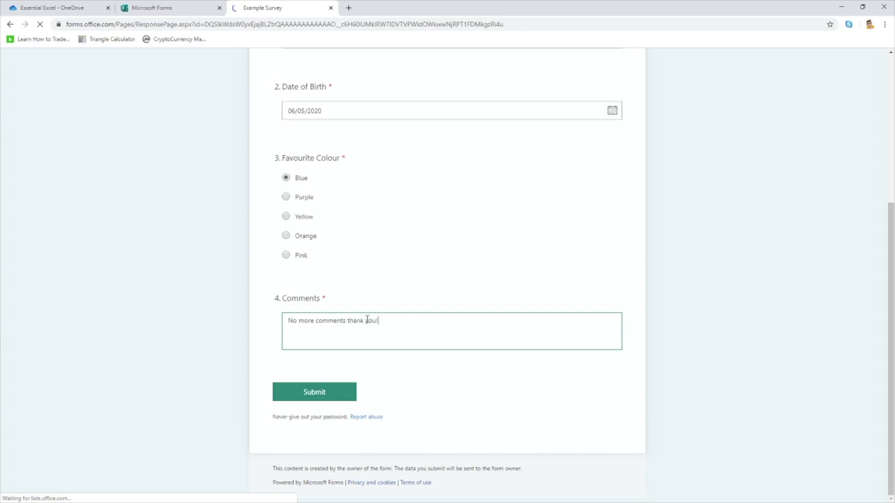
pyautogui.click(327, 395)
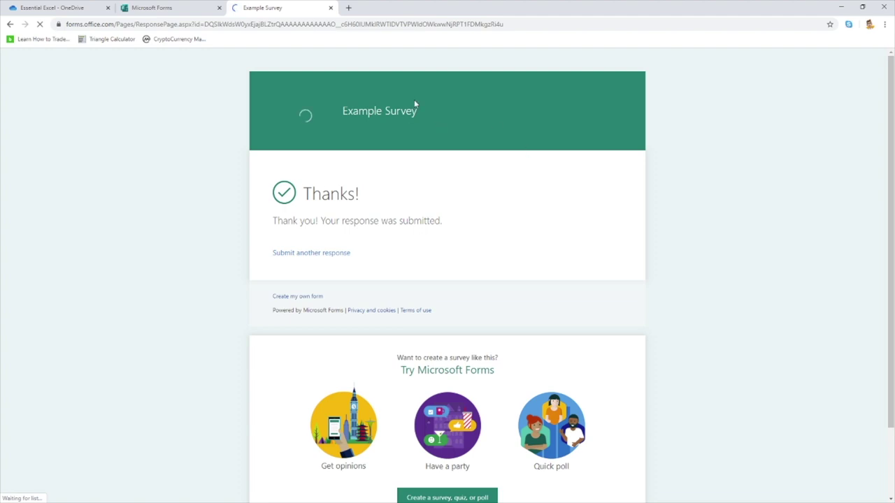
pyautogui.middleClick(315, 7)
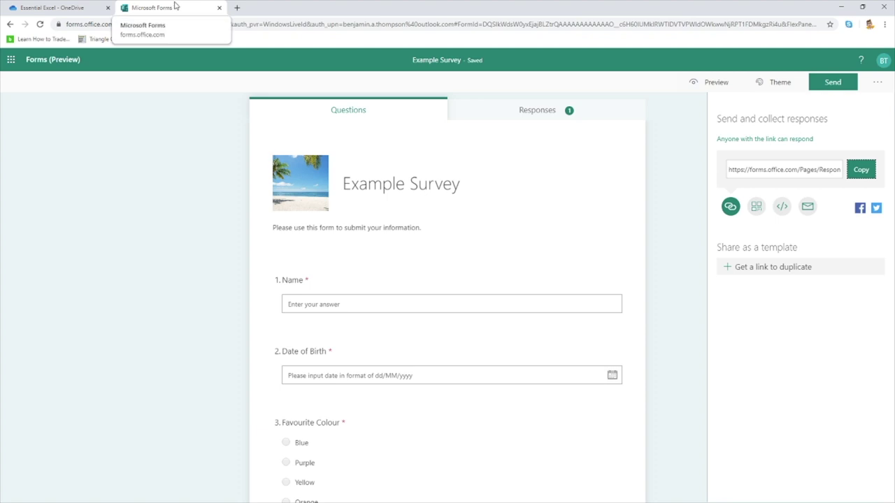
# - Go to the Forms home page through the list of all Microsoft 365 apps and reopen Example Survey
pyautogui.click(11, 60)
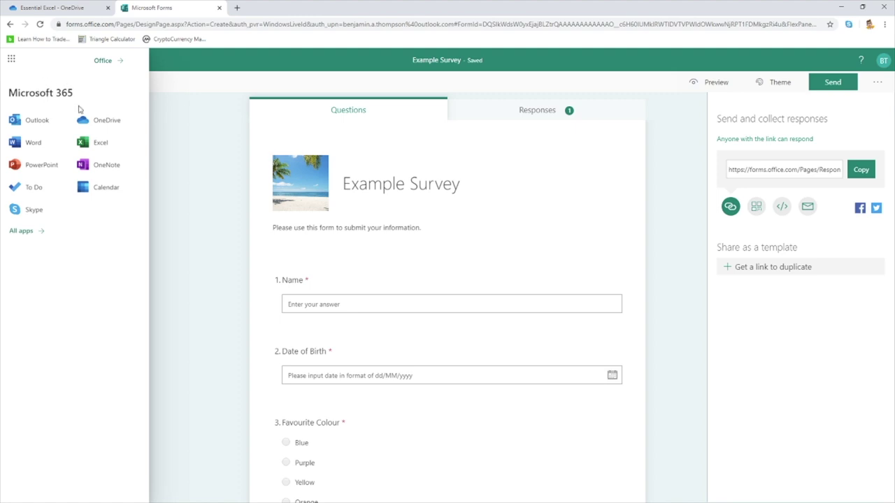
pyautogui.click(26, 232)
pyautogui.click(41, 190)
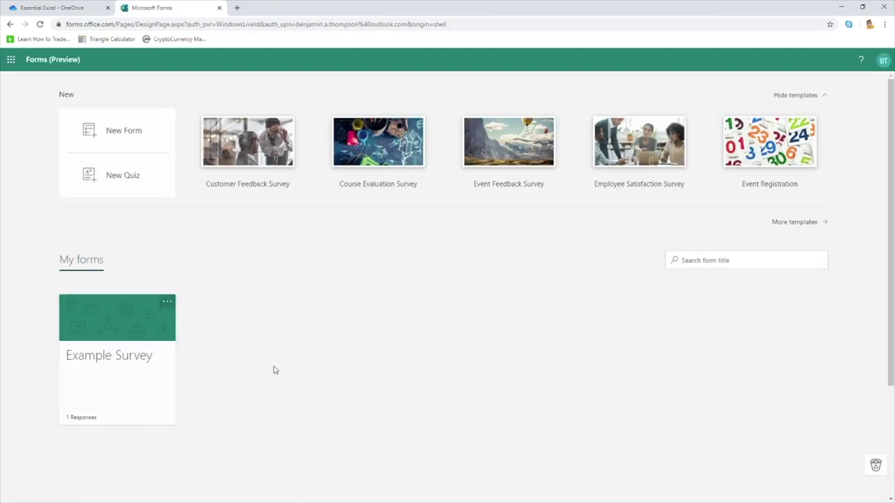
pyautogui.click(132, 356)
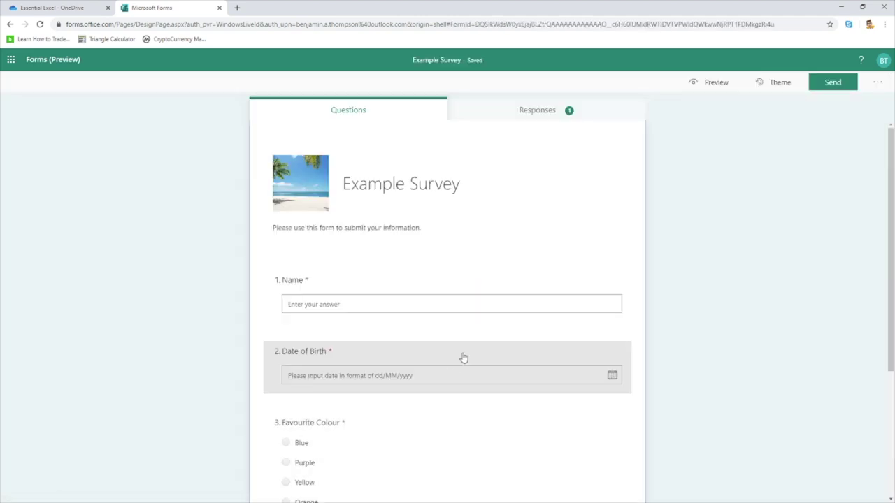
# - Review the survey's response summary for all four questions, including the Favourite Colour pie chart
pyautogui.click(569, 114)
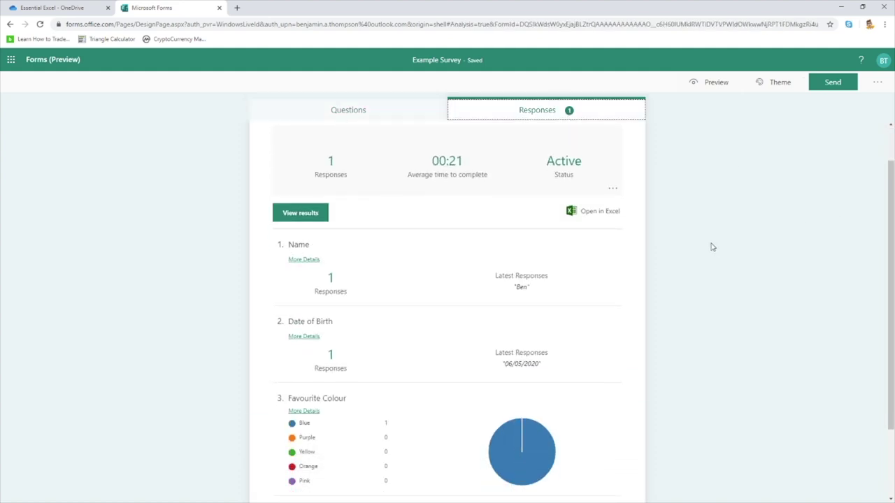
pyautogui.scroll(-1, 392, 264)
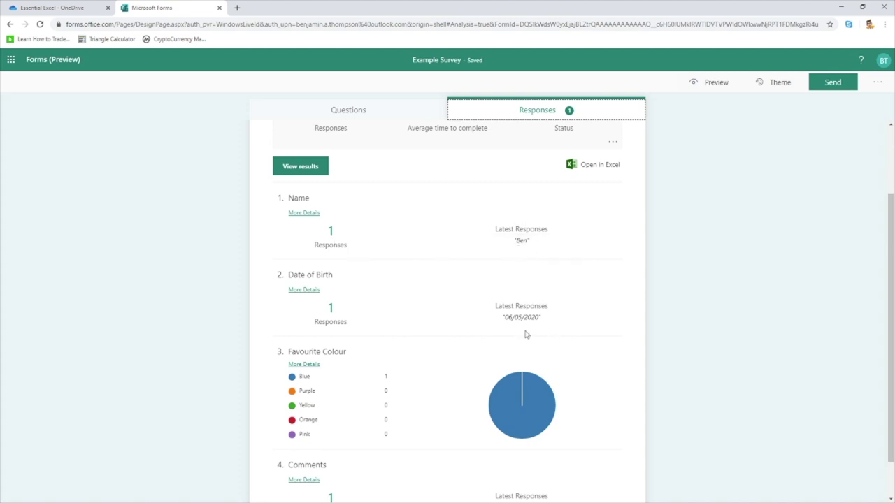
pyautogui.scroll(-1, 350, 351)
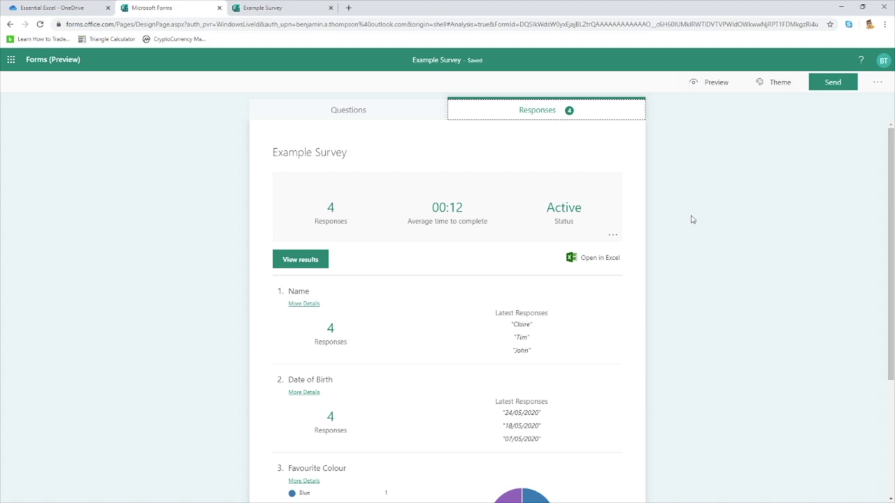
pyautogui.scroll(-1, 689, 220)
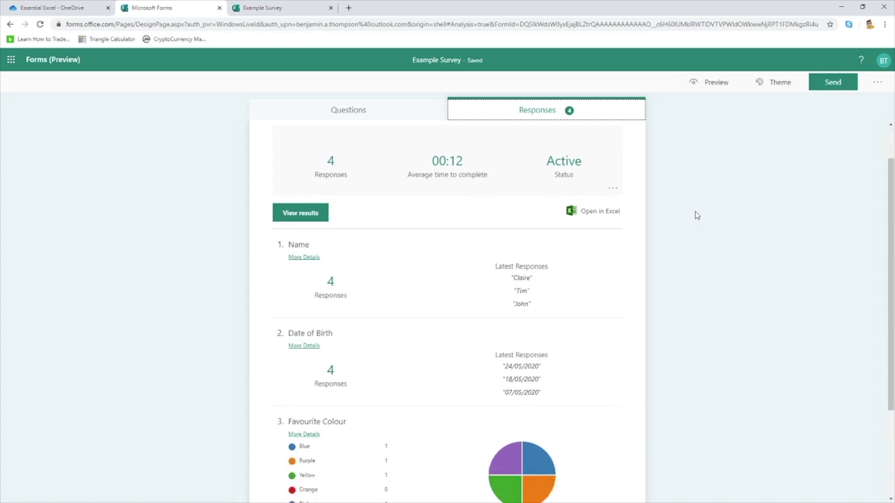
pyautogui.scroll(-1, 689, 216)
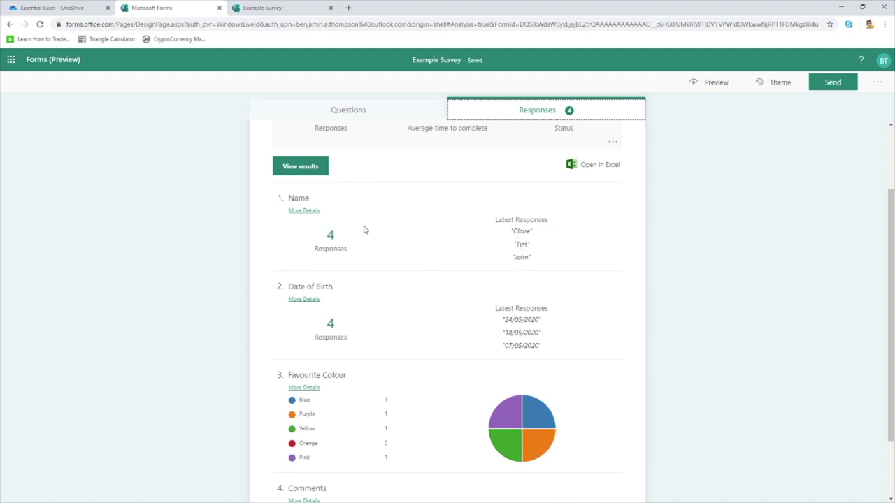
pyautogui.scroll(-1, 487, 285)
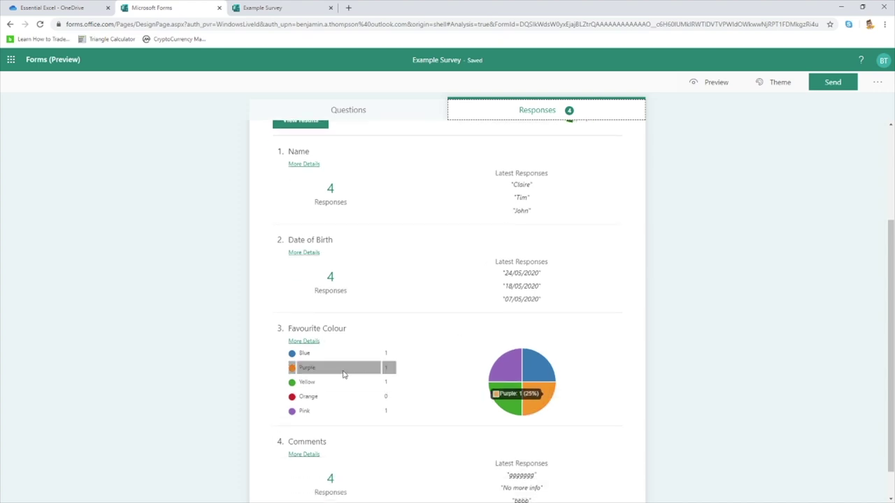
pyautogui.scroll(-1, 432, 434)
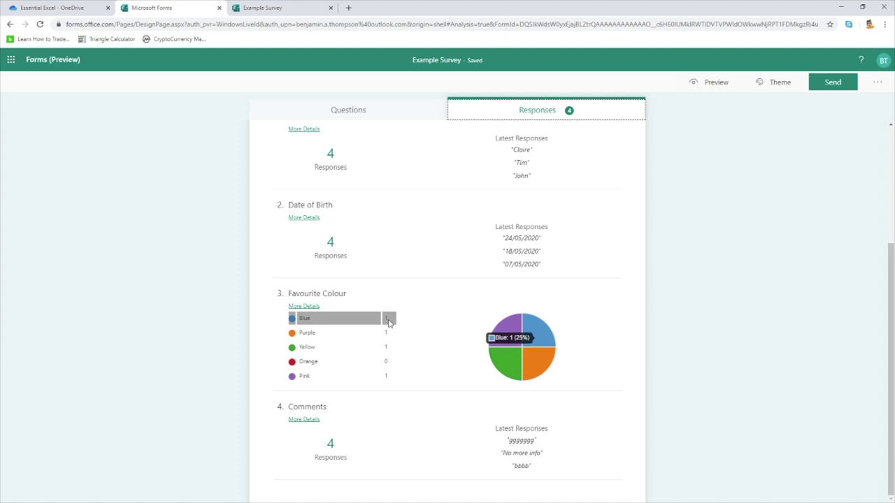
pyautogui.moveTo(549, 365)
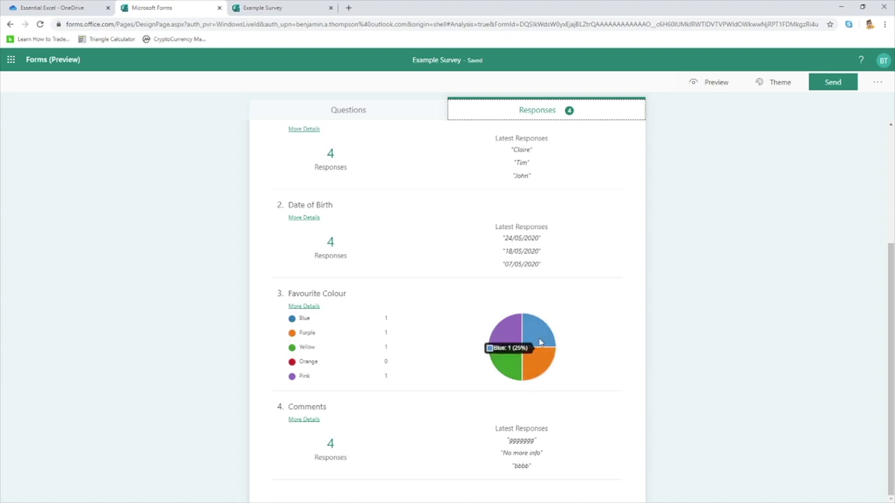
pyautogui.scroll(1, 625, 339)
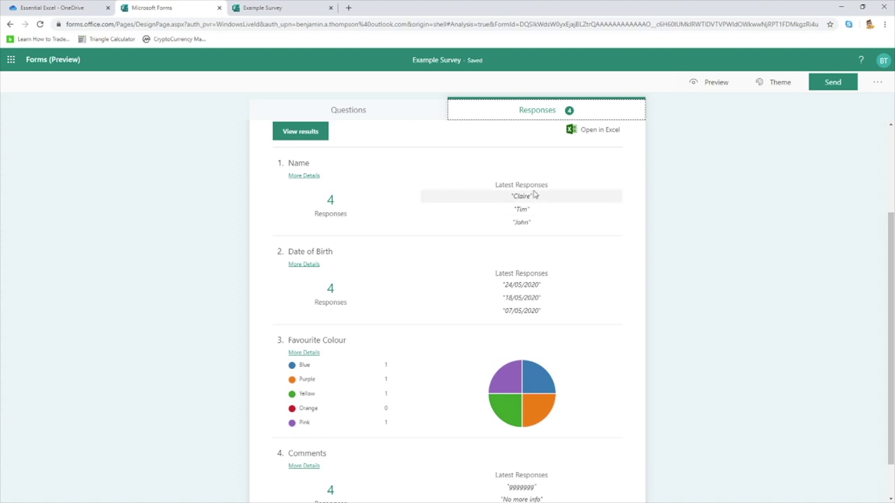
# - Export the Example Survey responses to an Excel workbook and open the downloaded file in Excel
pyautogui.scroll(-1, 549, 256)
pyautogui.scroll(4, 550, 256)
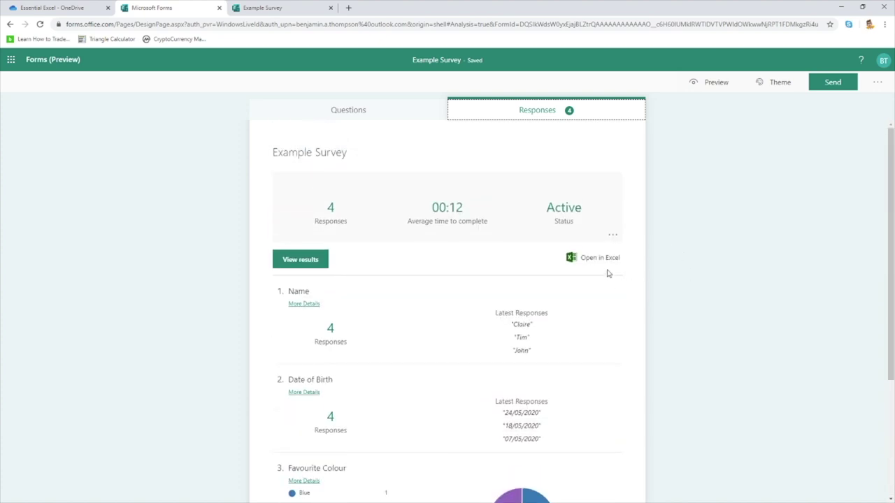
pyautogui.click(600, 258)
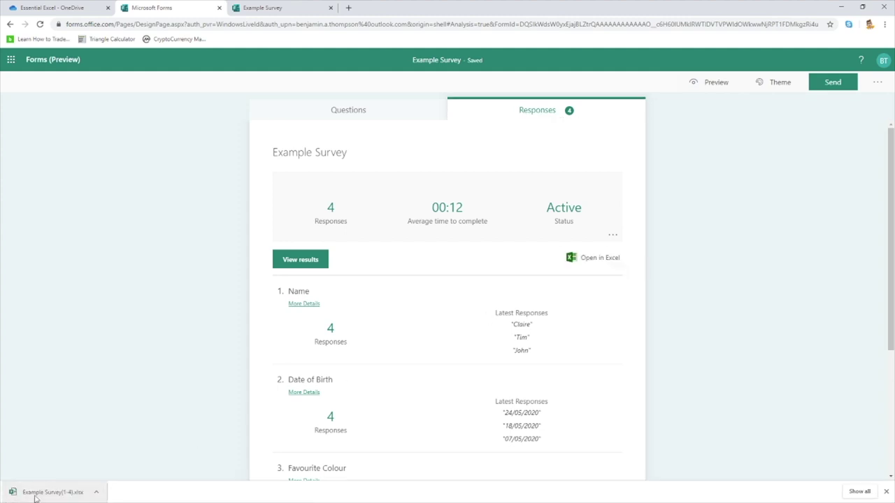
pyautogui.click(57, 497)
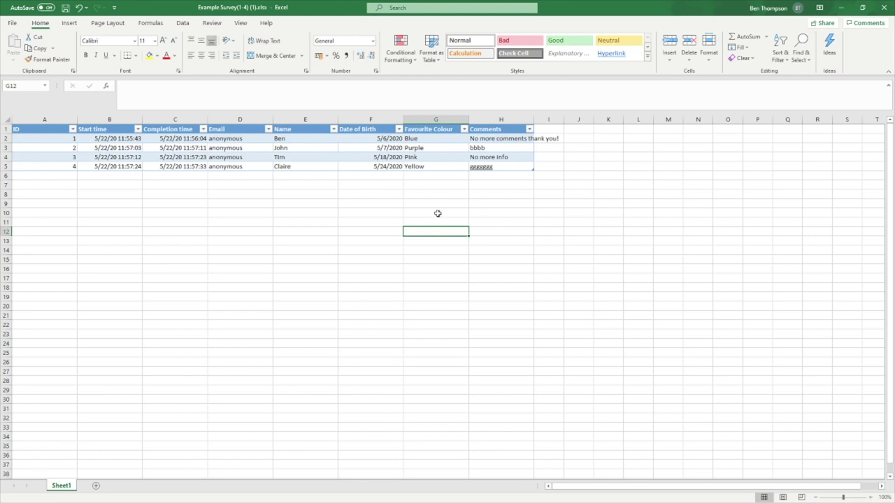
# - Examine the start time and completion time of the first response in the exported table
pyautogui.moveTo(108, 138); pyautogui.dragTo(168, 138)
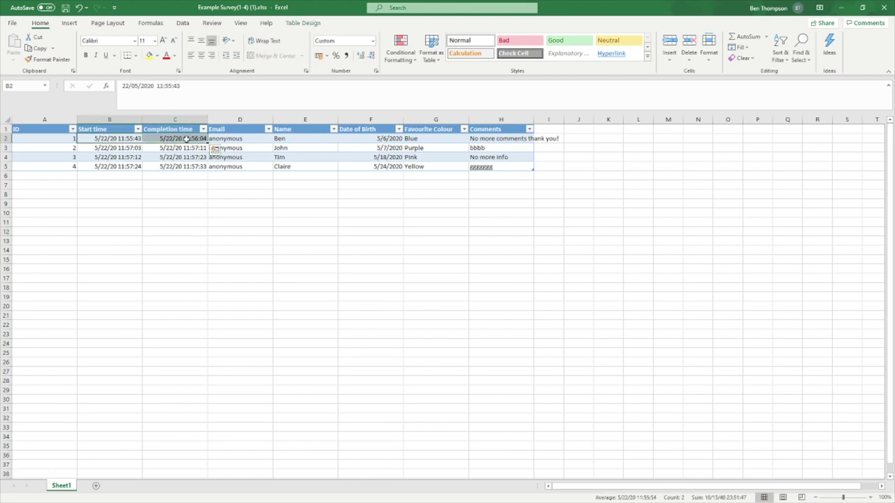
pyautogui.click(184, 189)
pyautogui.click(129, 140)
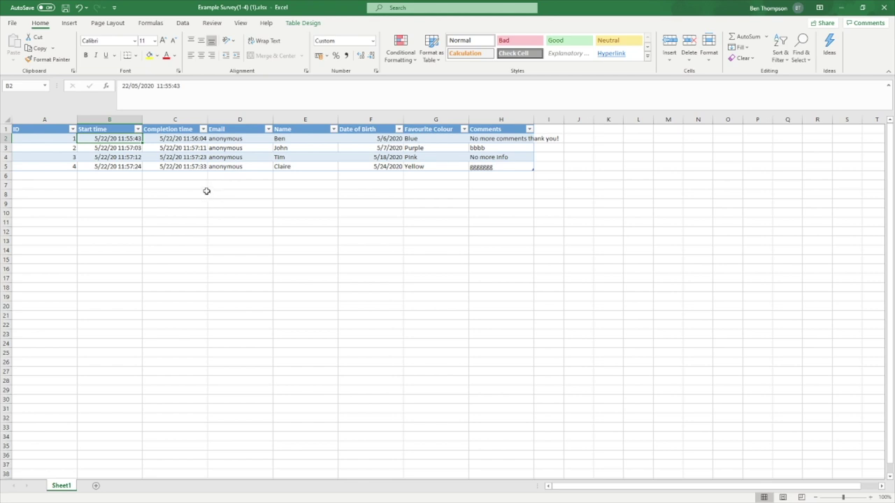
pyautogui.click(195, 140)
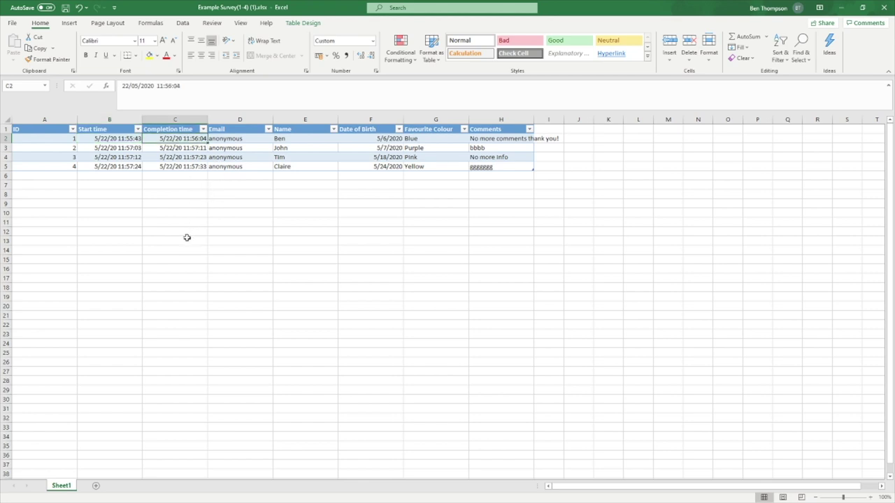